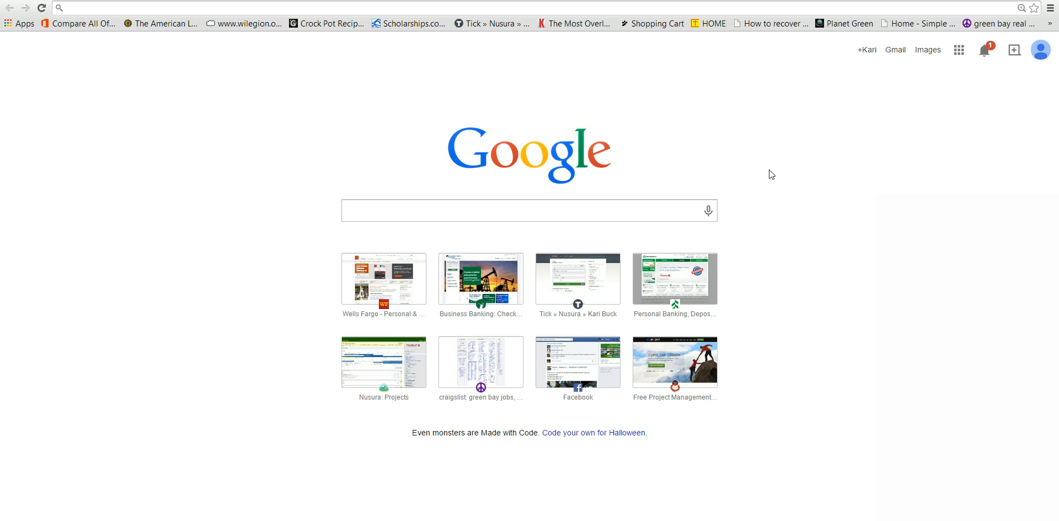
Open Google Calendar and display November 2014 in the month view
{"action": "left_click", "coordinate": [960, 50]}
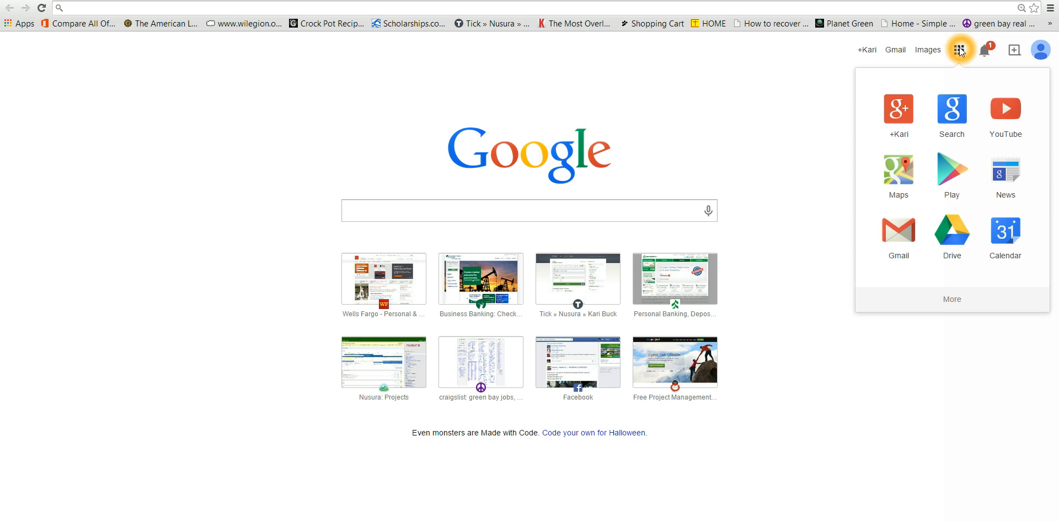
{"action": "left_click", "coordinate": [1005, 231]}
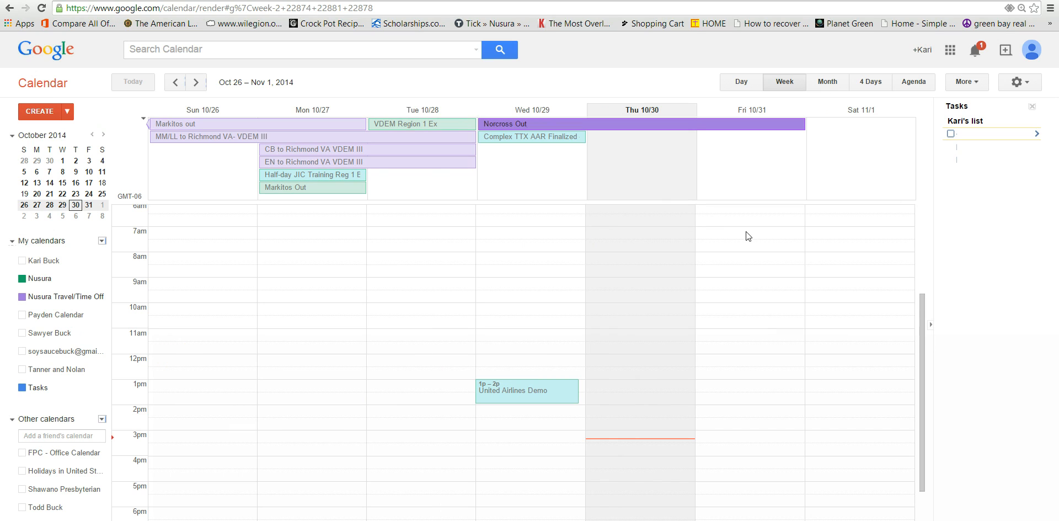
{"action": "left_click", "coordinate": [749, 89]}
{"action": "left_click", "coordinate": [825, 88]}
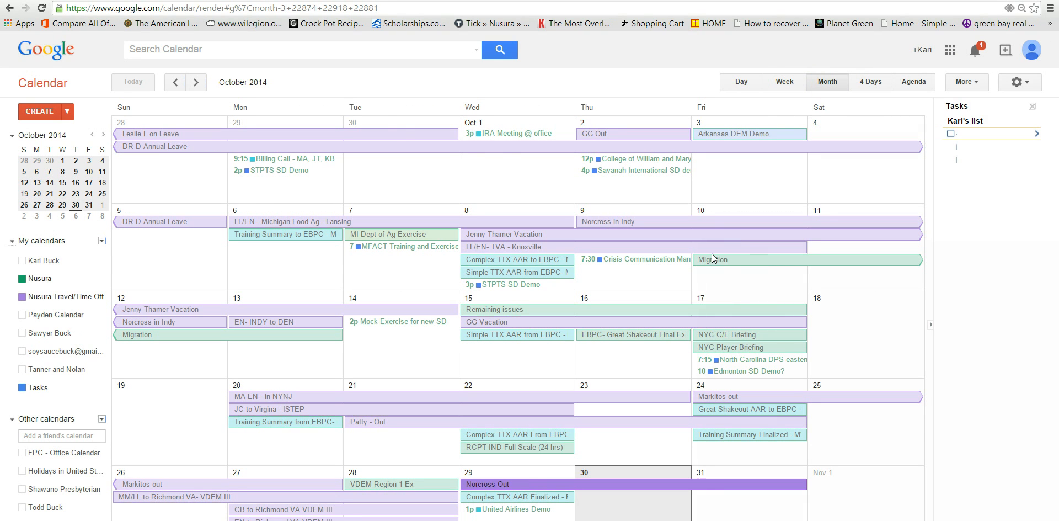
{"action": "scroll", "coordinate": [712, 257], "scroll_direction": "down", "scroll_amount": 1}
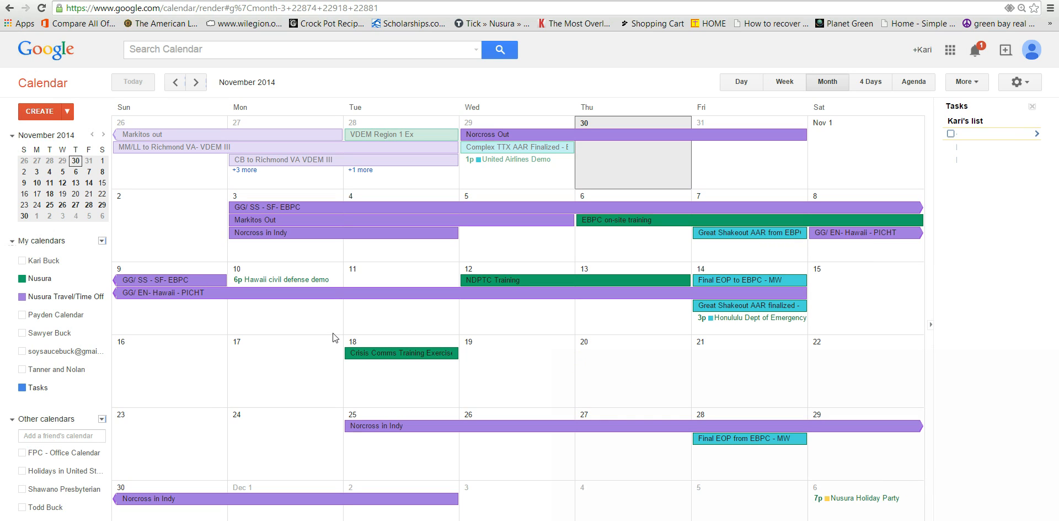
Hide the Nusura calendar's events from the month view and show them again
{"action": "left_click", "coordinate": [73, 281]}
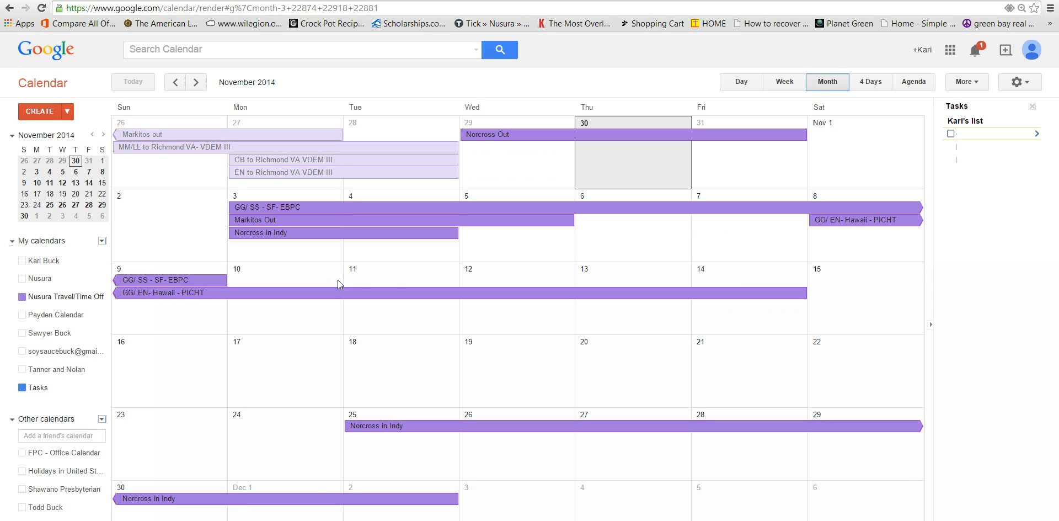
{"action": "left_click", "coordinate": [399, 338]}
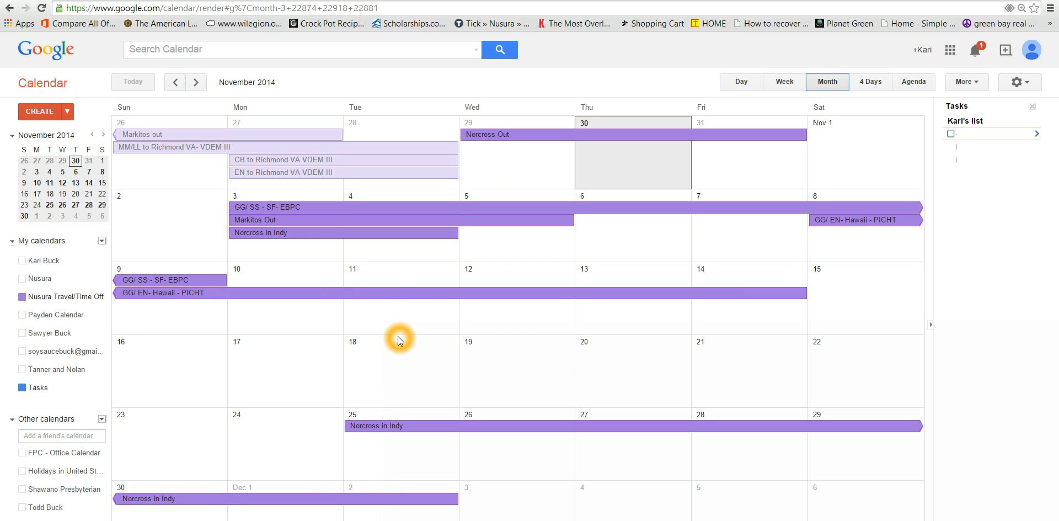
{"action": "left_click", "coordinate": [329, 369]}
{"action": "left_click", "coordinate": [77, 280]}
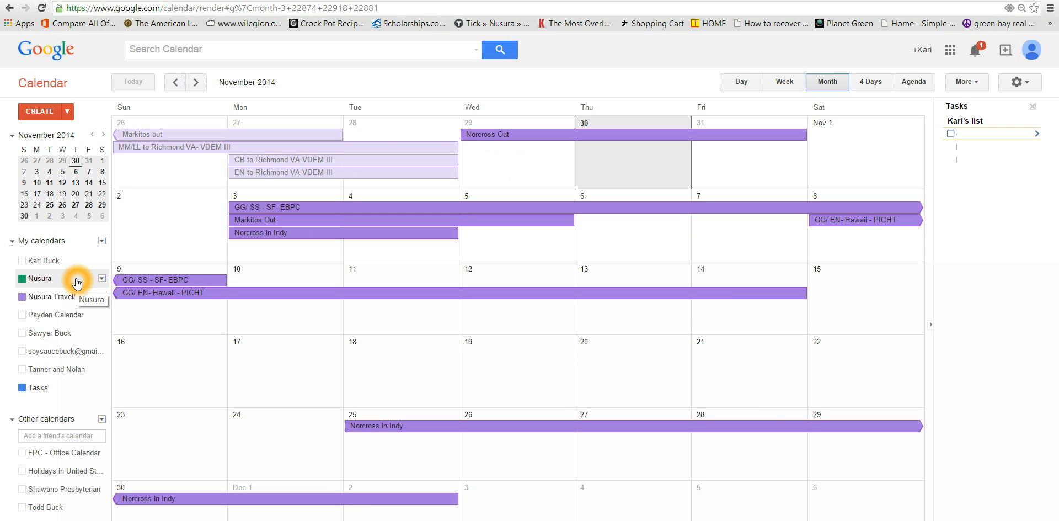
Overlay the owner's personal calendar and the family calendar below Nusura Travel/Time Off, and hide both again
{"action": "left_click", "coordinate": [79, 261]}
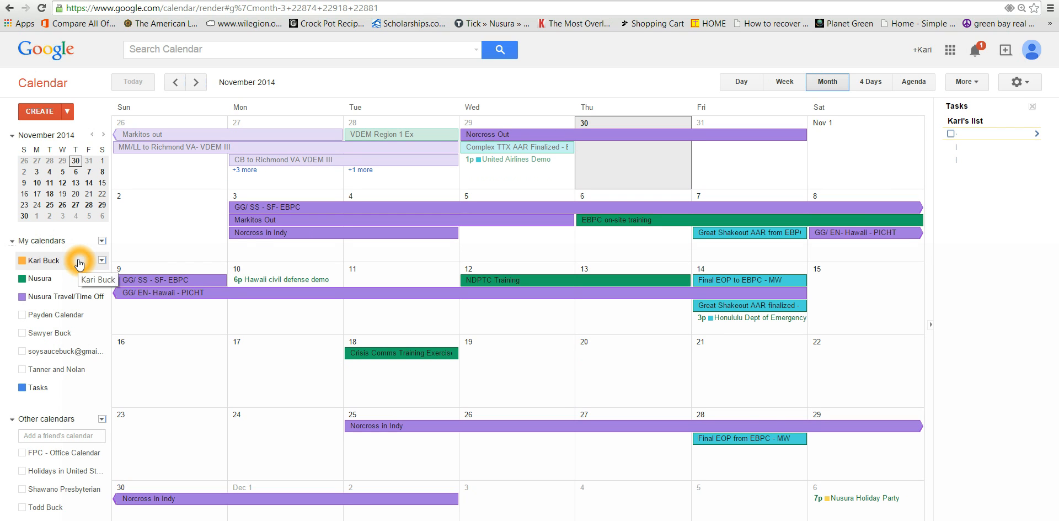
{"action": "left_click", "coordinate": [77, 315]}
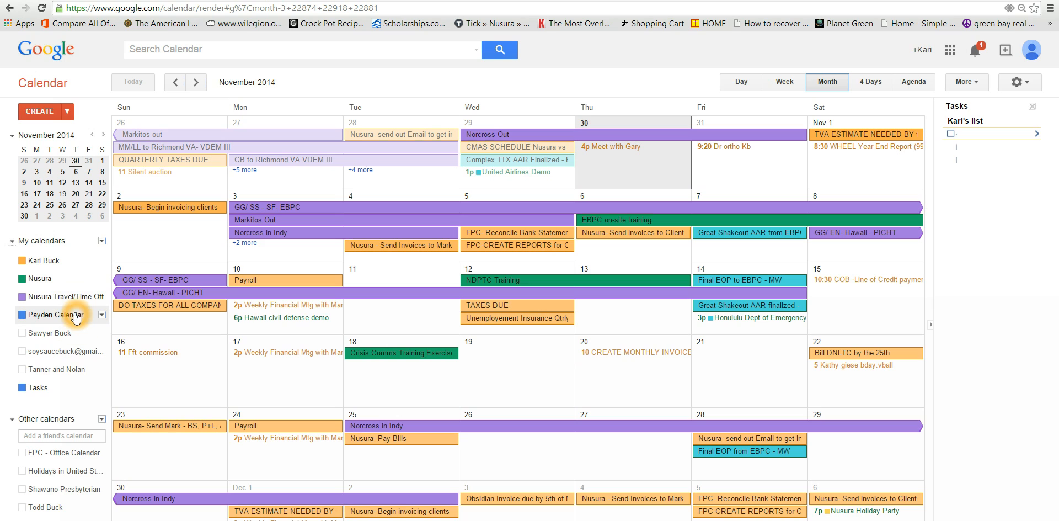
{"action": "left_click", "coordinate": [66, 260]}
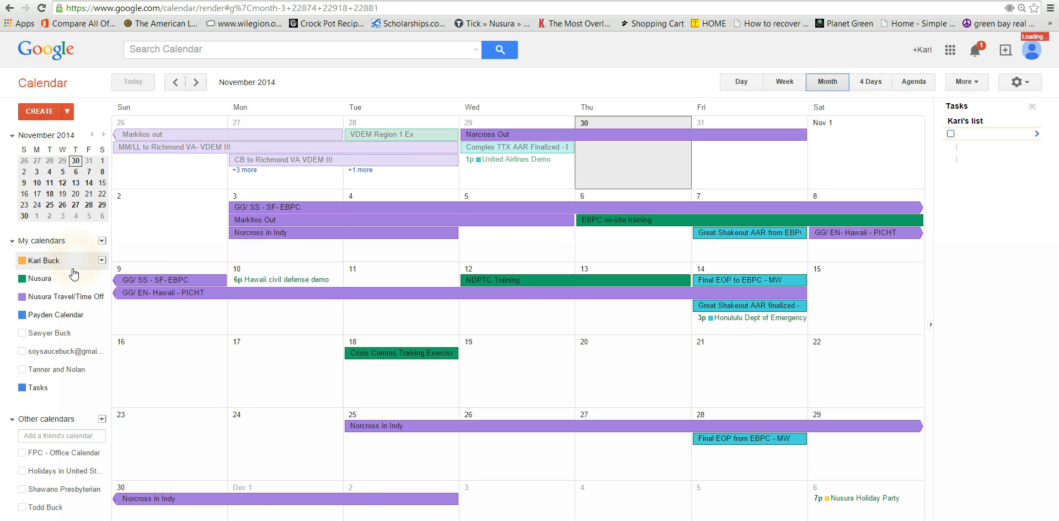
{"action": "left_click", "coordinate": [69, 318]}
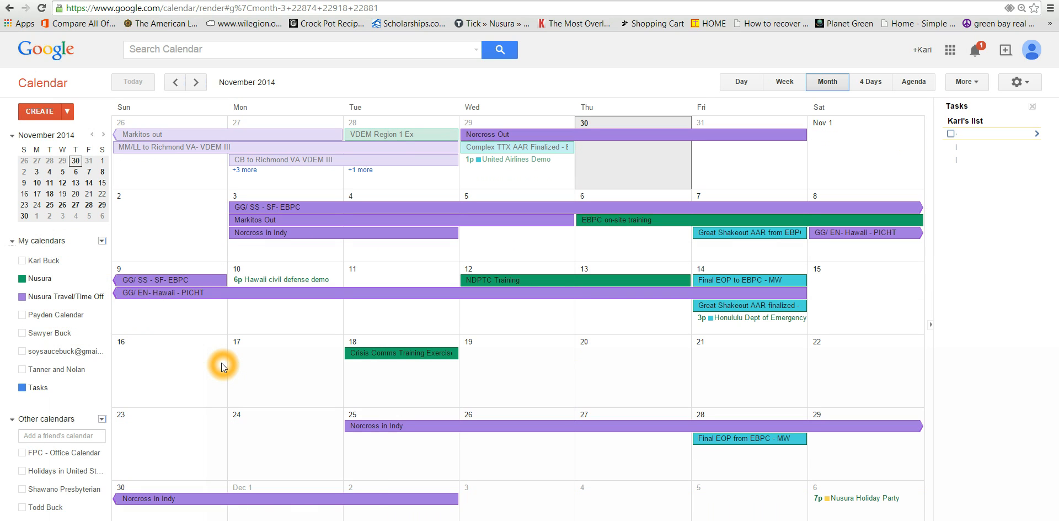
Start an event on Sunday, November 16 titled "KB/EN - SF- EBPC" and assign it to the Nusura Travel/Time Off calendar
{"action": "left_click", "coordinate": [177, 373]}
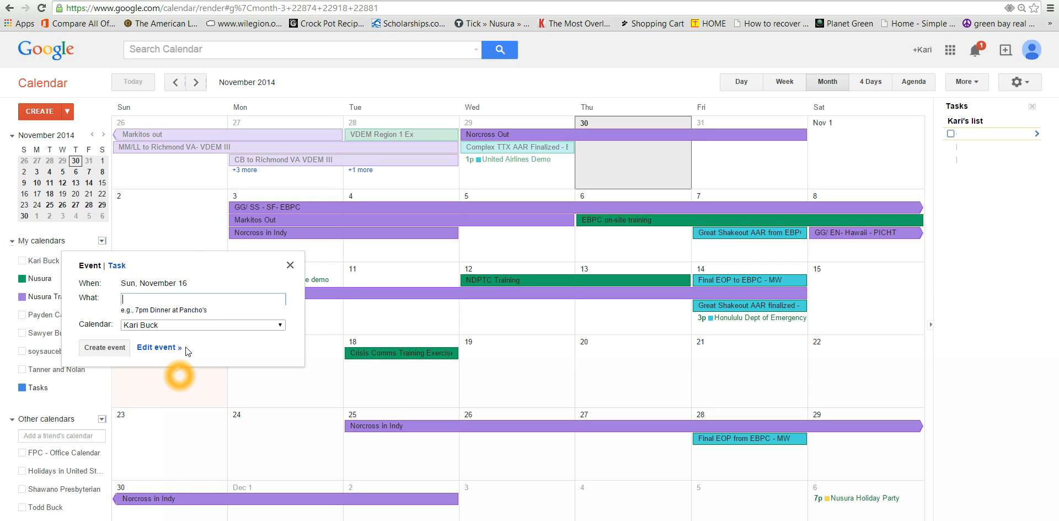
{"action": "left_click", "coordinate": [201, 314]}
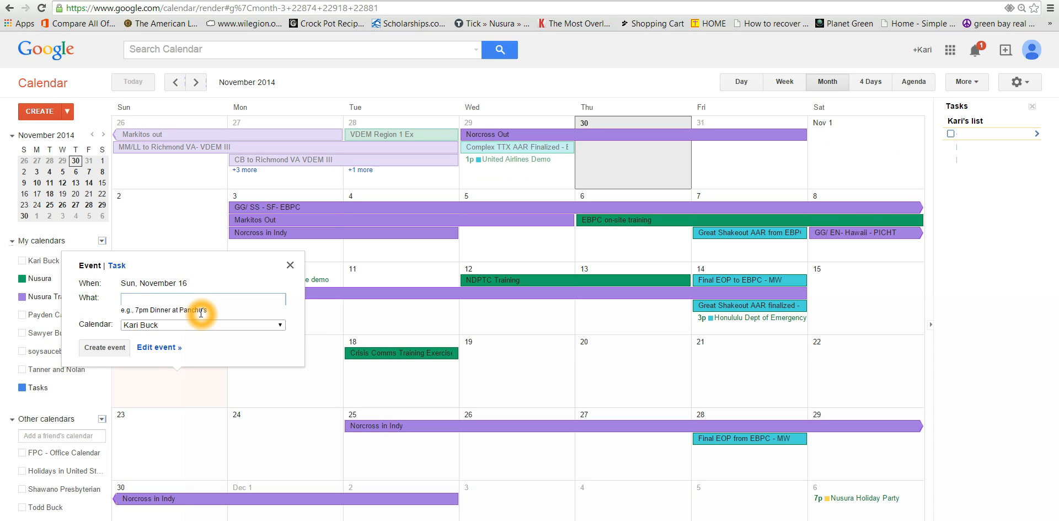
{"action": "type", "text": "KB/EN - SF- EBPC"}
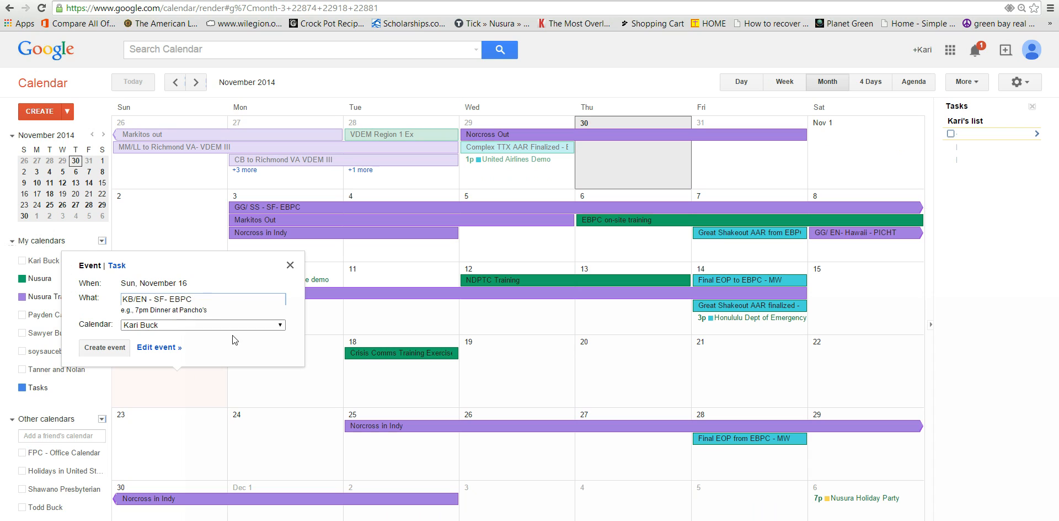
{"action": "left_click", "coordinate": [273, 325]}
{"action": "left_click", "coordinate": [200, 354]}
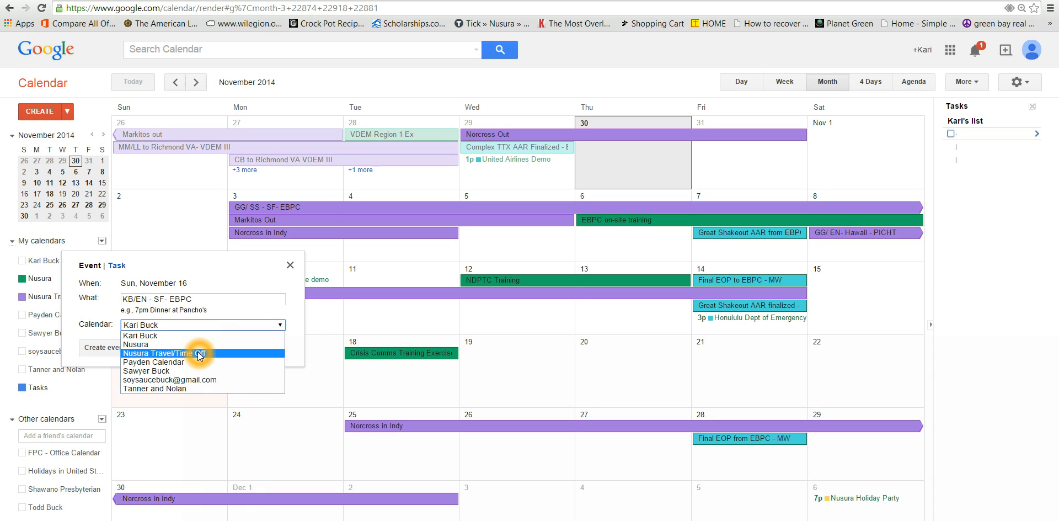
{"action": "left_click", "coordinate": [200, 354]}
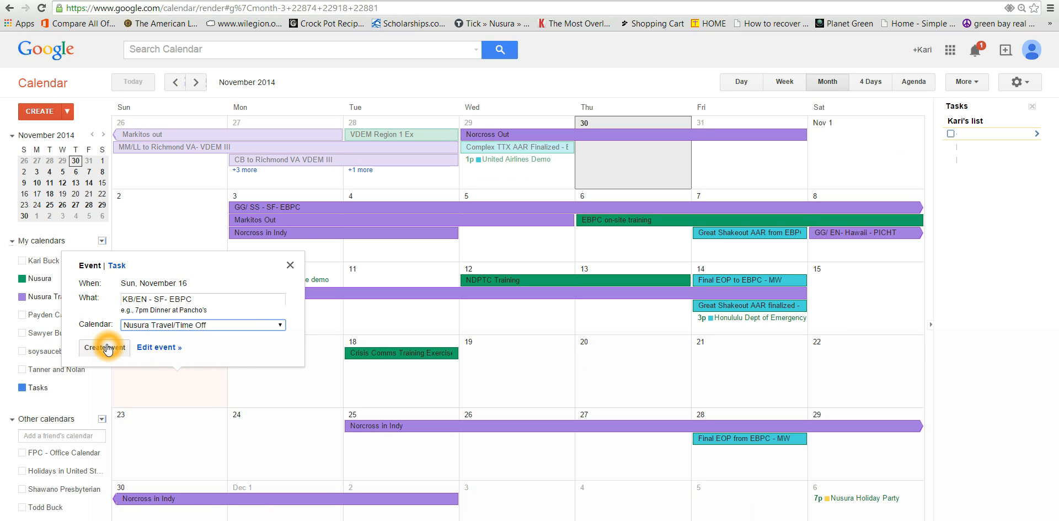
Open the event's full details and set its end date to 11/20/2014
{"action": "left_click", "coordinate": [145, 348]}
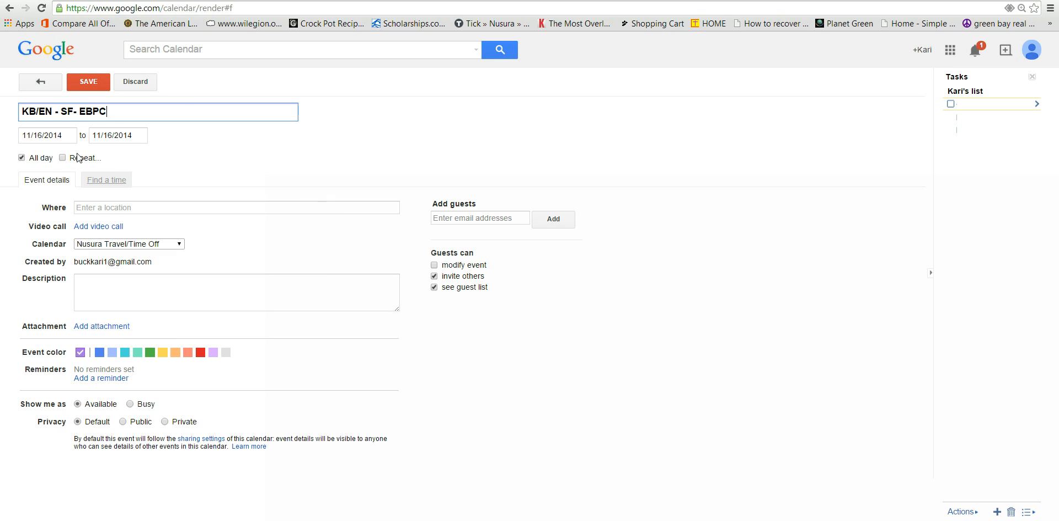
{"action": "left_click", "coordinate": [123, 135]}
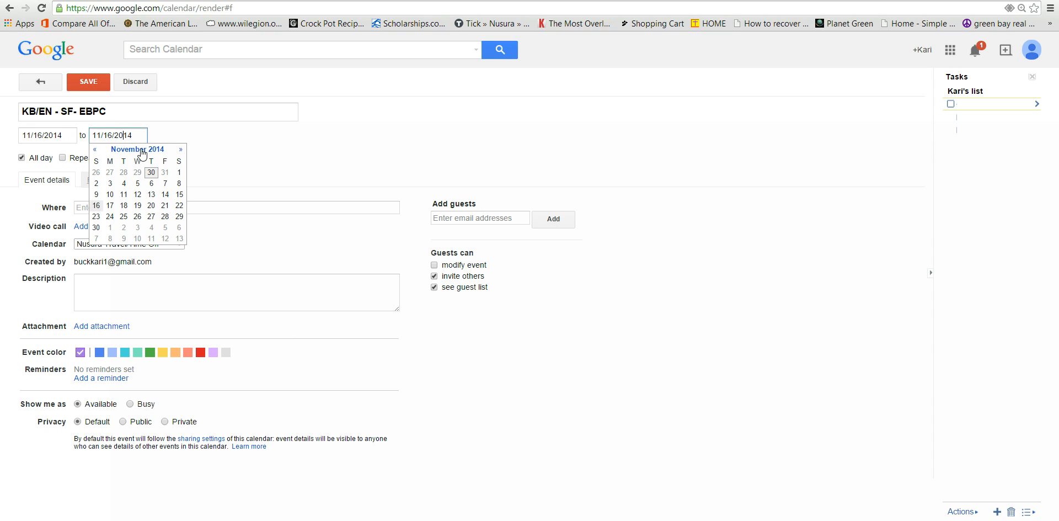
{"action": "left_click", "coordinate": [153, 205]}
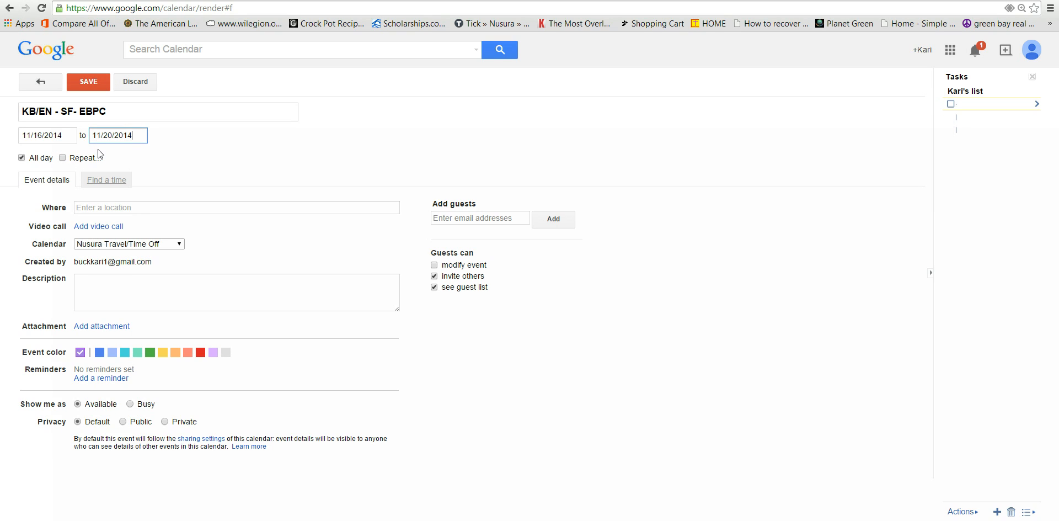
Enter "san francisco" as the event's location
{"action": "left_click", "coordinate": [166, 210]}
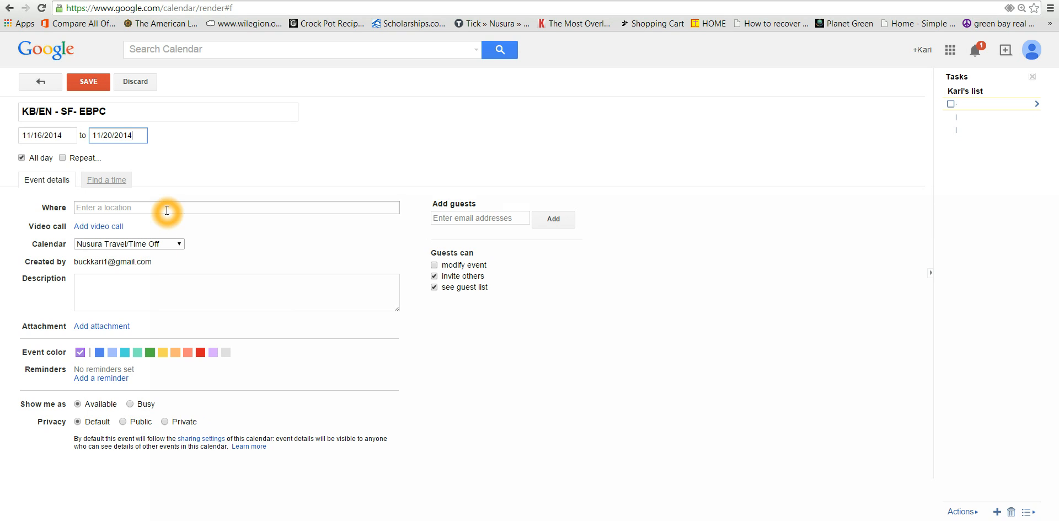
{"action": "type", "text": "s"}
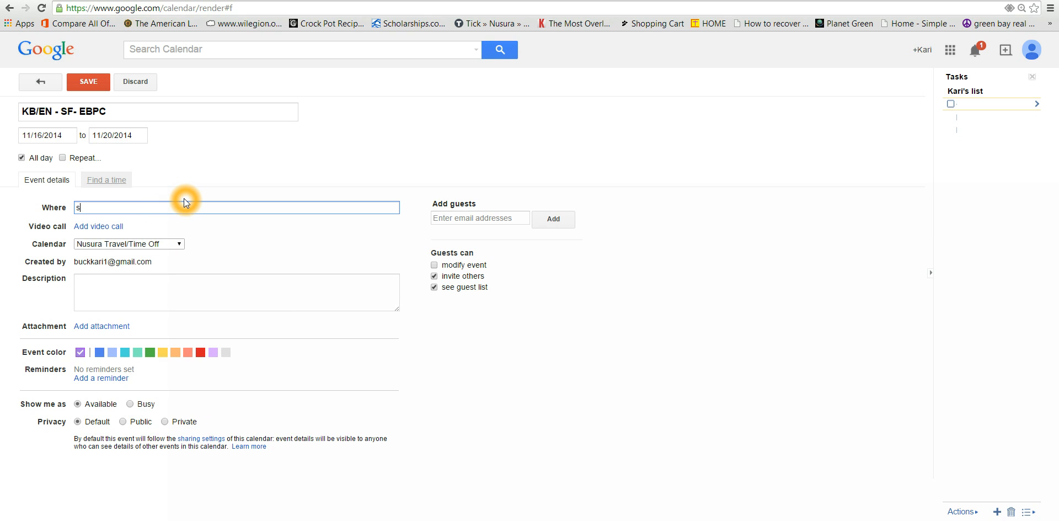
{"action": "type", "text": "an franci"}
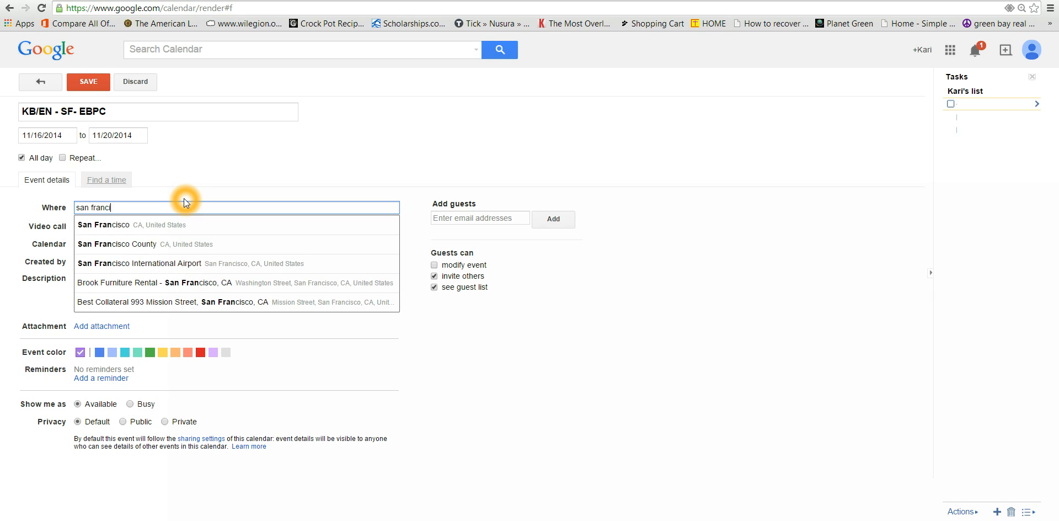
{"action": "type", "text": "sco"}
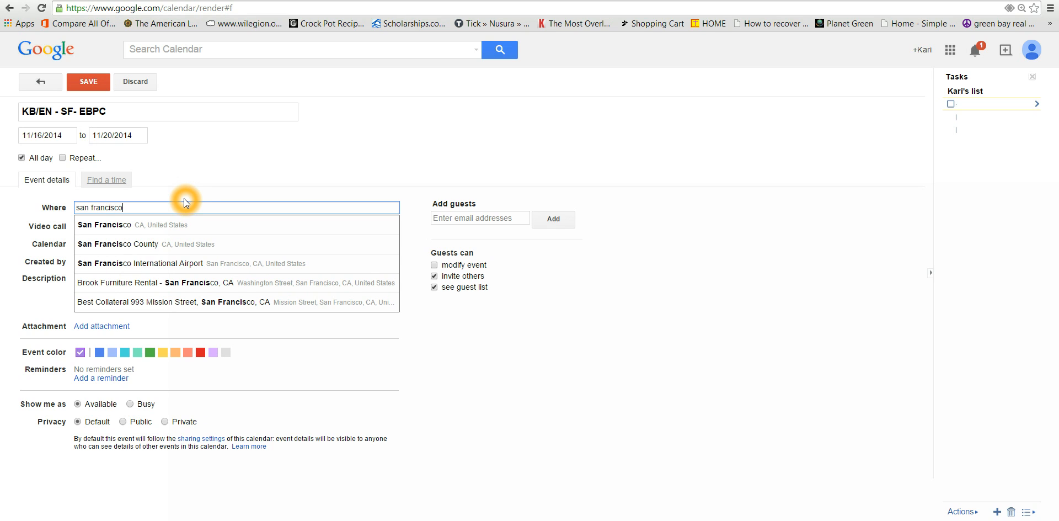
{"action": "left_click", "coordinate": [253, 346]}
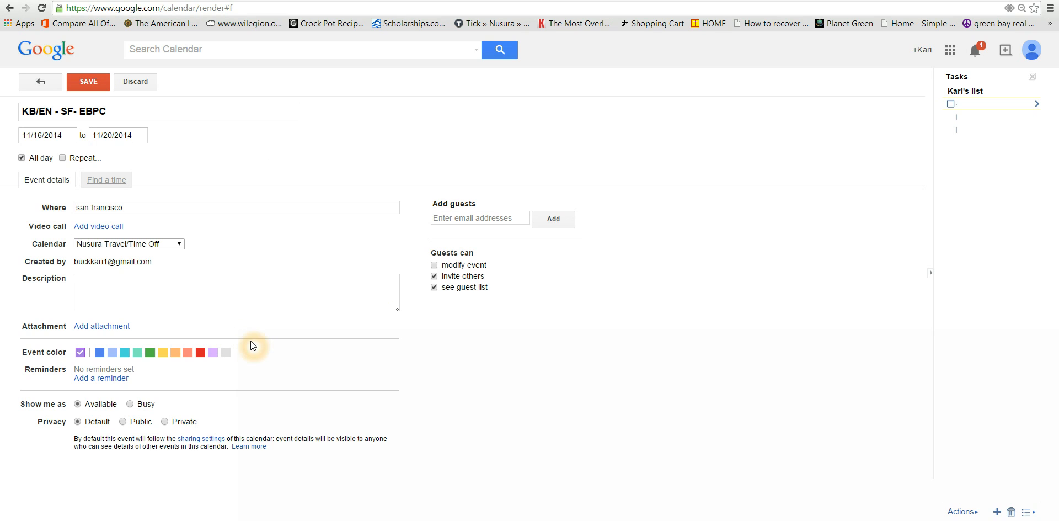
Enter "EXercise and meeting" as the event's description
{"action": "left_click", "coordinate": [235, 289]}
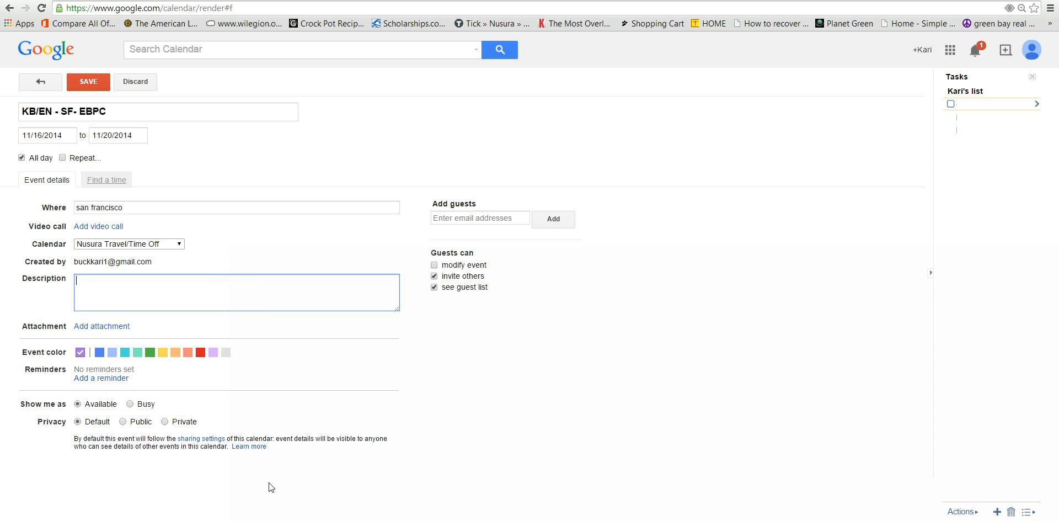
{"action": "type", "text": "EXercre"}
{"action": "key", "text": "BackSpace"}
{"action": "key", "text": "BackSpace"}
{"action": "type", "text": "ise and r"}
{"action": "type", "text": "d"}
{"action": "key", "text": "BackSpace"}
{"action": "key", "text": "BackSpace"}
{"action": "type", "text": "meeting"}
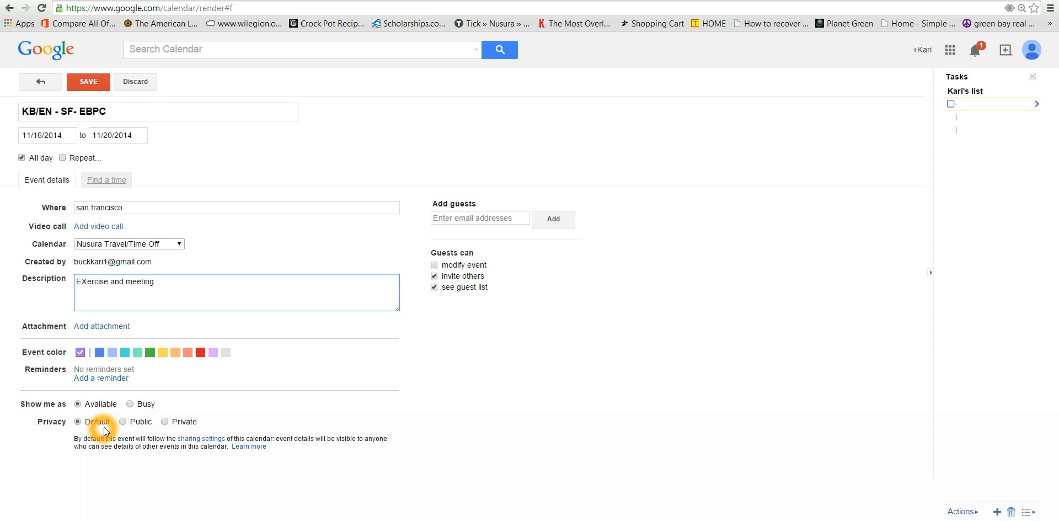
{"action": "left_click", "coordinate": [121, 426]}
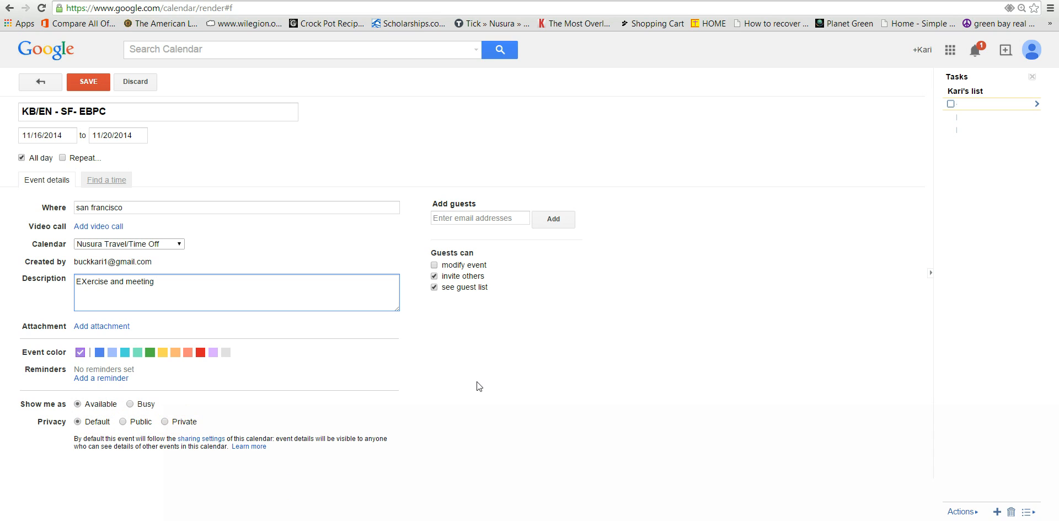
Look up the colleague by first name and add her nusura.com address as a guest of the event
{"action": "left_click", "coordinate": [507, 218]}
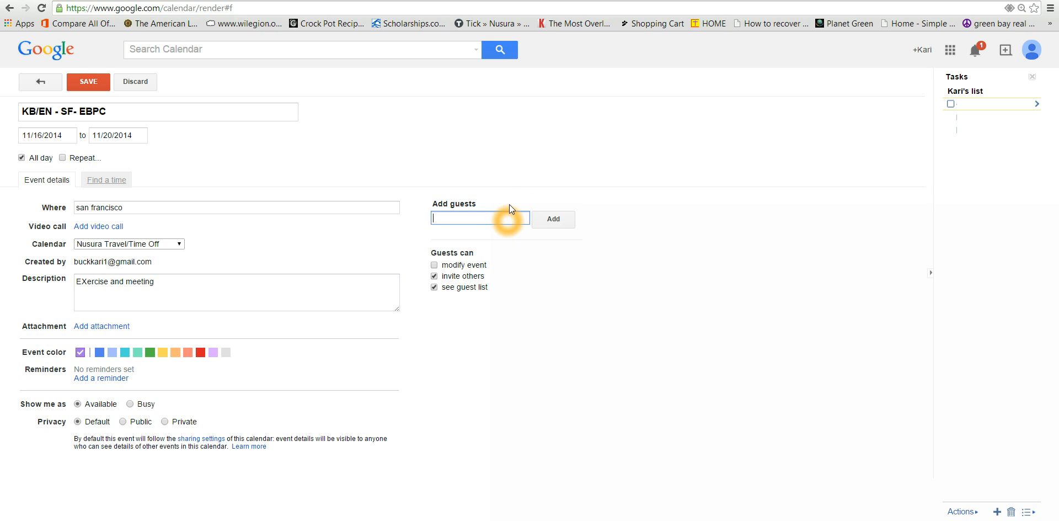
{"action": "type", "text": "emil"}
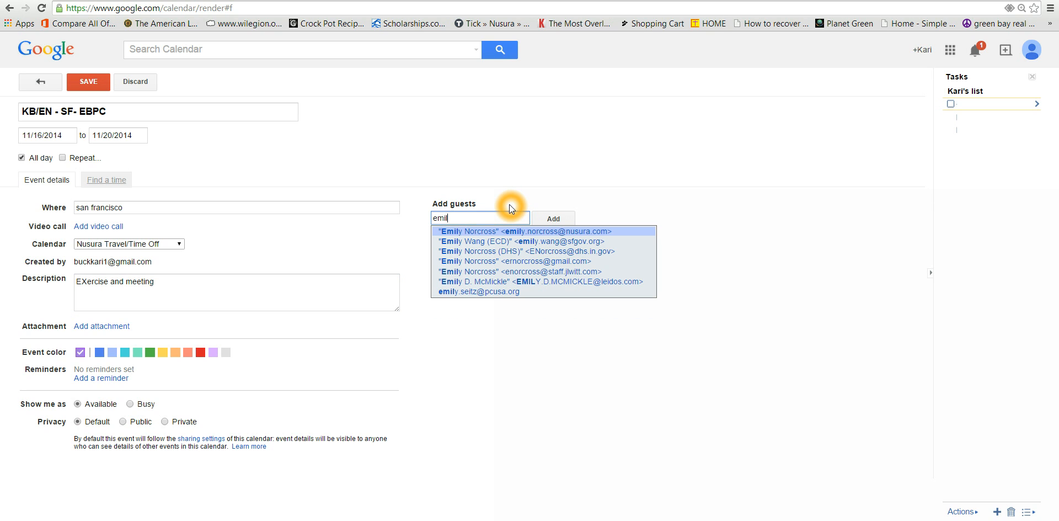
{"action": "left_click", "coordinate": [492, 232]}
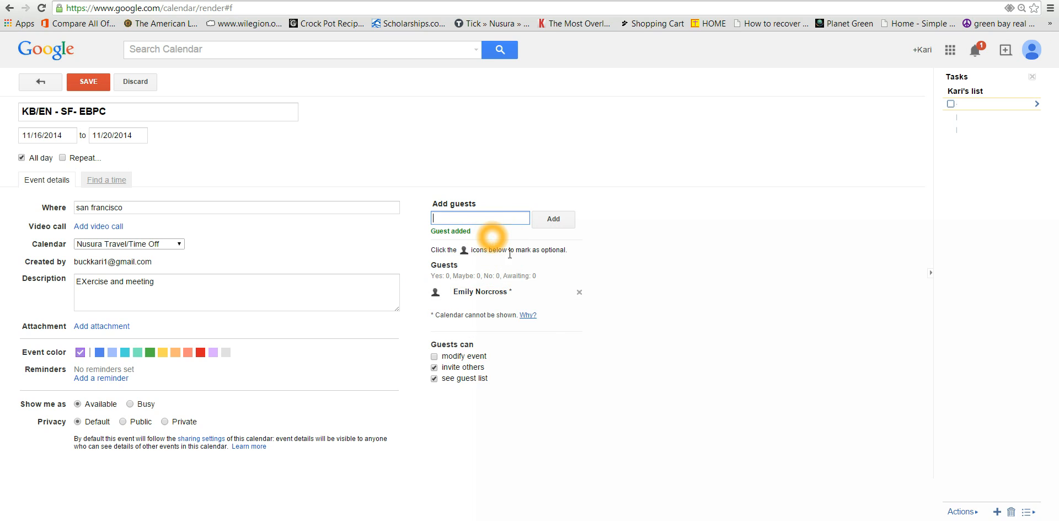
Turn off the guest permissions to invite others and see the guest list, and turn both on again
{"action": "left_click", "coordinate": [476, 381]}
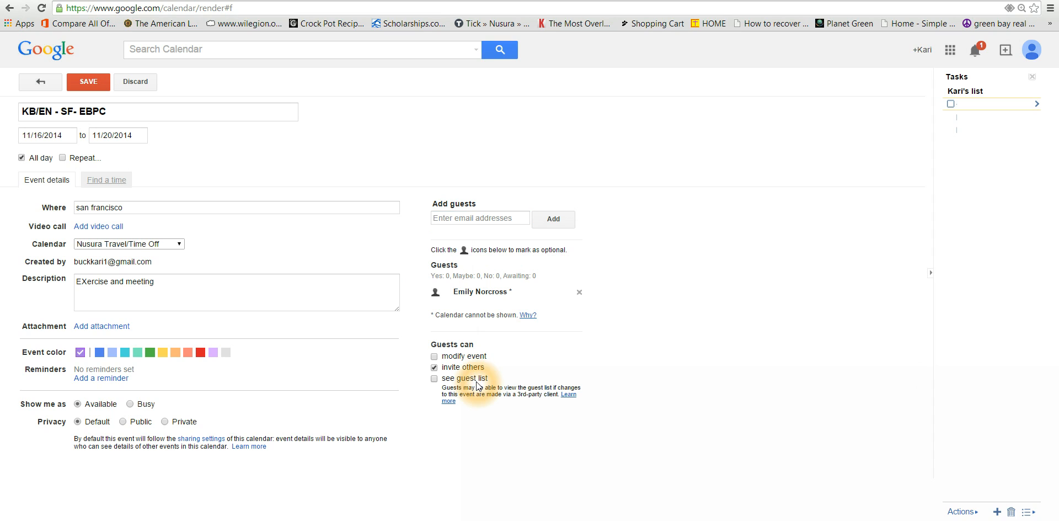
{"action": "left_click", "coordinate": [475, 369]}
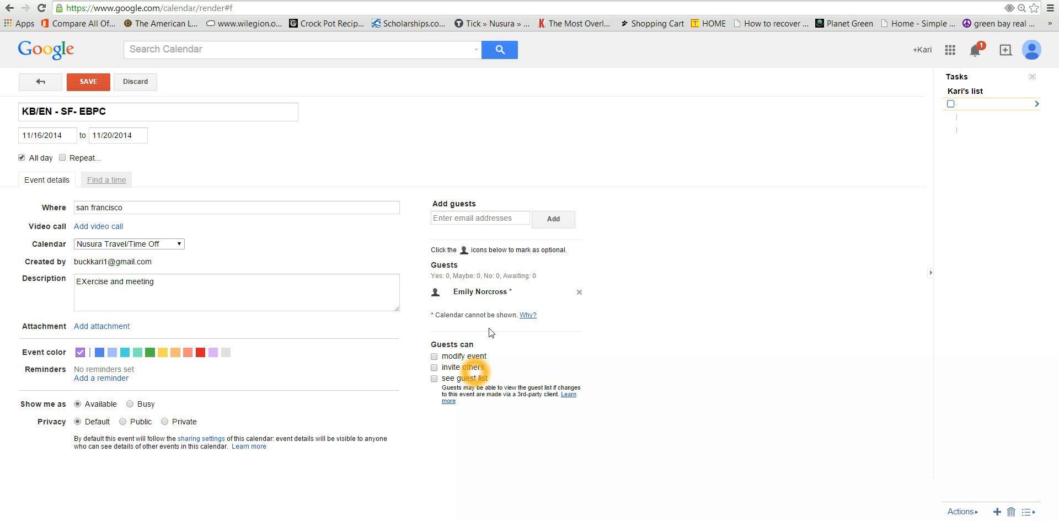
{"action": "left_click", "coordinate": [472, 375]}
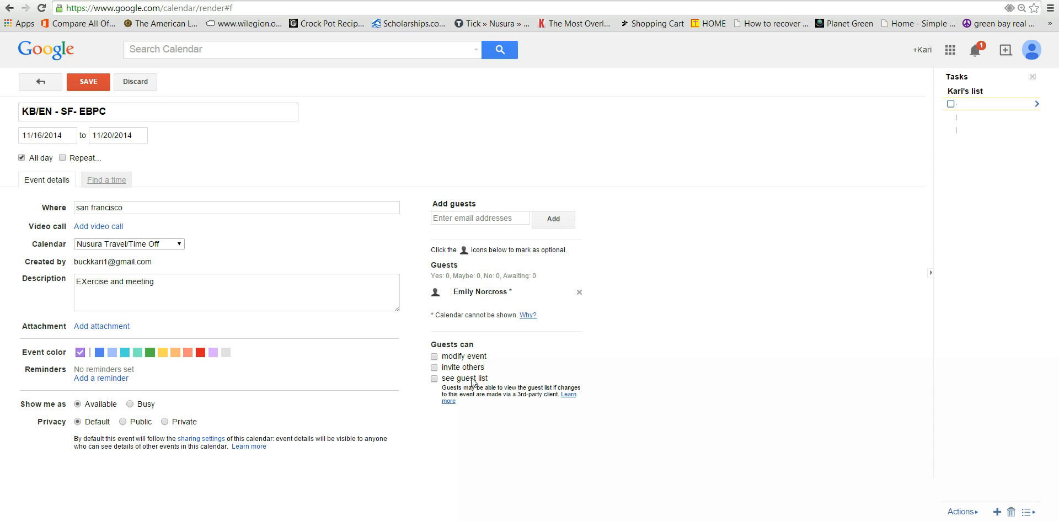
{"action": "left_click", "coordinate": [476, 379]}
{"action": "left_click", "coordinate": [434, 379]}
{"action": "left_click", "coordinate": [433, 379]}
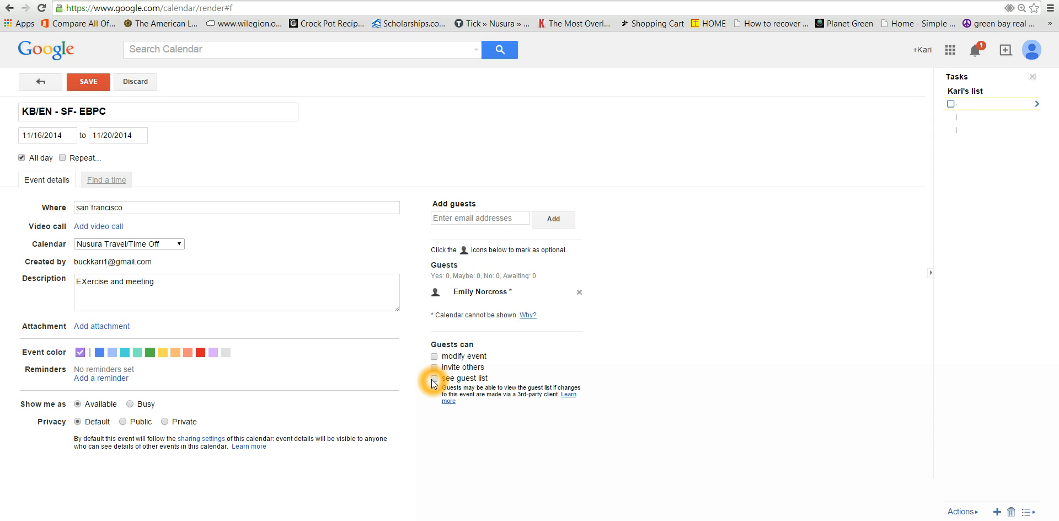
{"action": "left_click", "coordinate": [435, 368]}
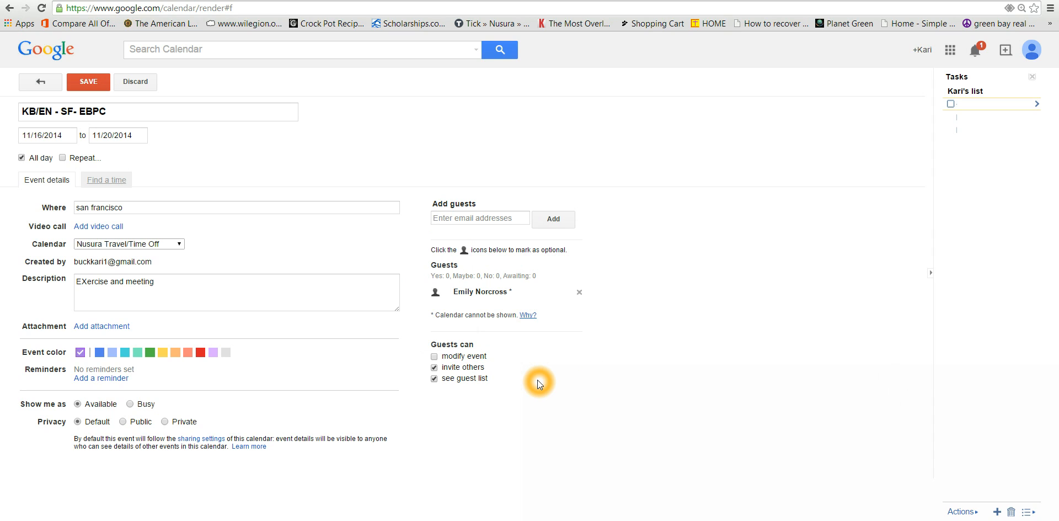
{"action": "left_click", "coordinate": [439, 359]}
{"action": "left_click", "coordinate": [435, 357]}
{"action": "left_click", "coordinate": [520, 218]}
{"action": "left_click", "coordinate": [521, 219]}
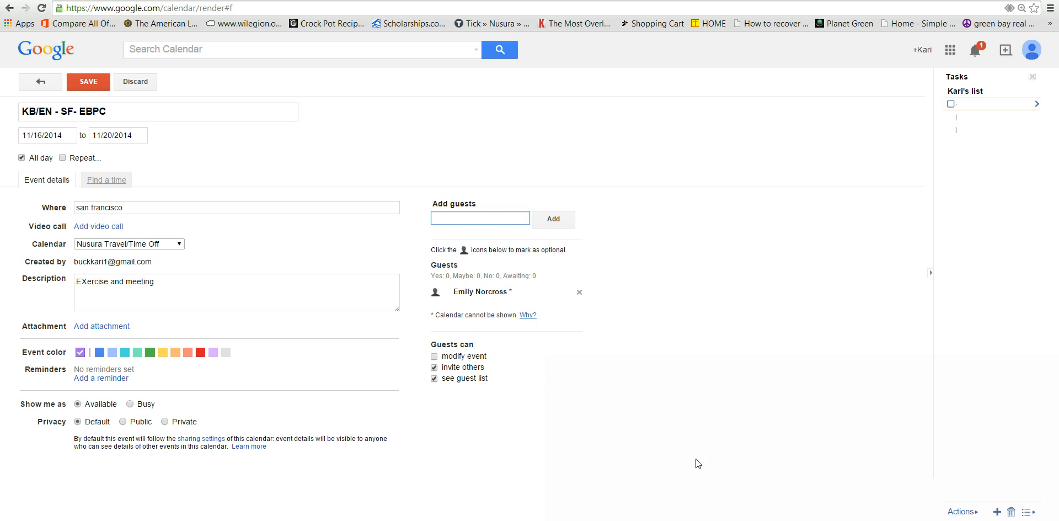
{"action": "left_click", "coordinate": [354, 409]}
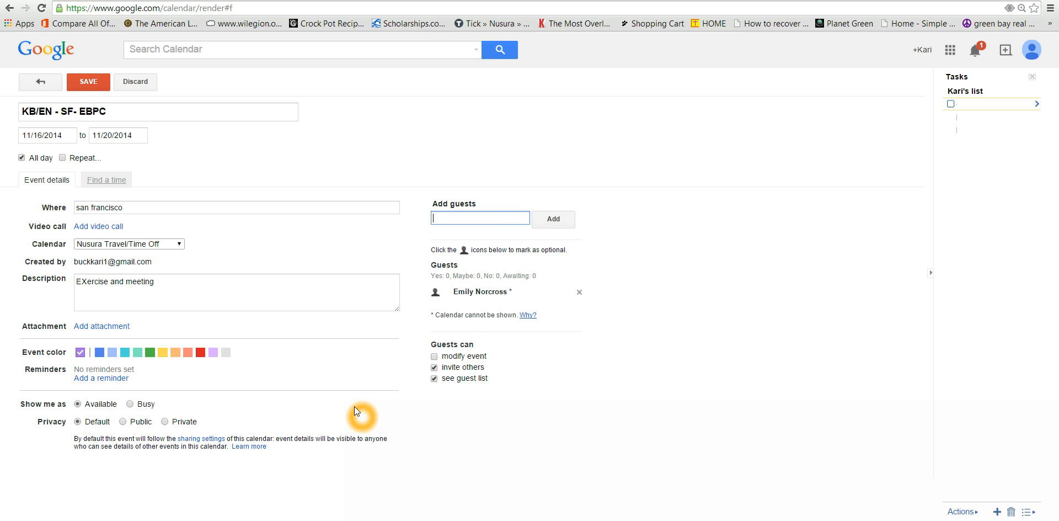
Remove the invited guest from the travel event and save the event to the calendar
{"action": "left_click", "coordinate": [73, 82]}
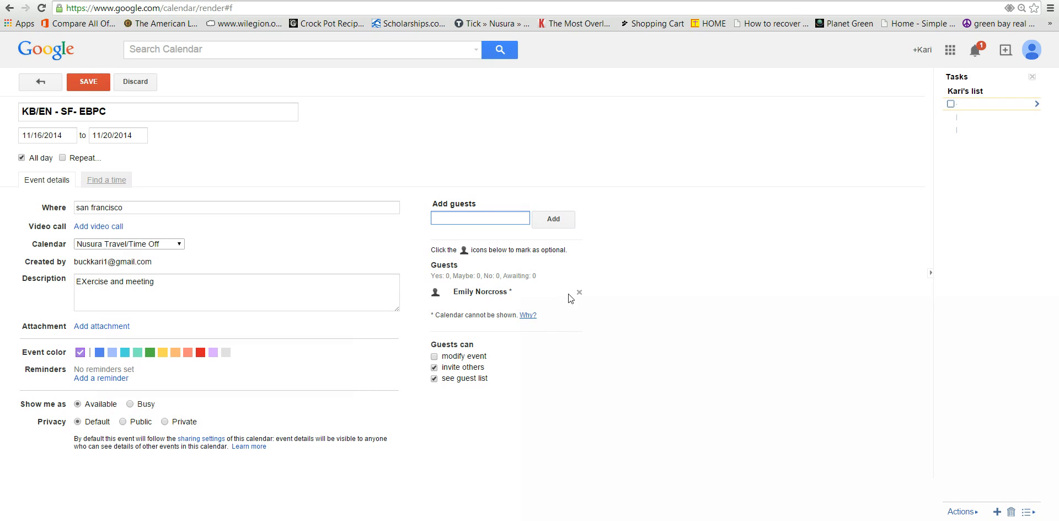
{"action": "left_click", "coordinate": [88, 82]}
{"action": "left_click", "coordinate": [580, 291]}
{"action": "left_click", "coordinate": [88, 81]}
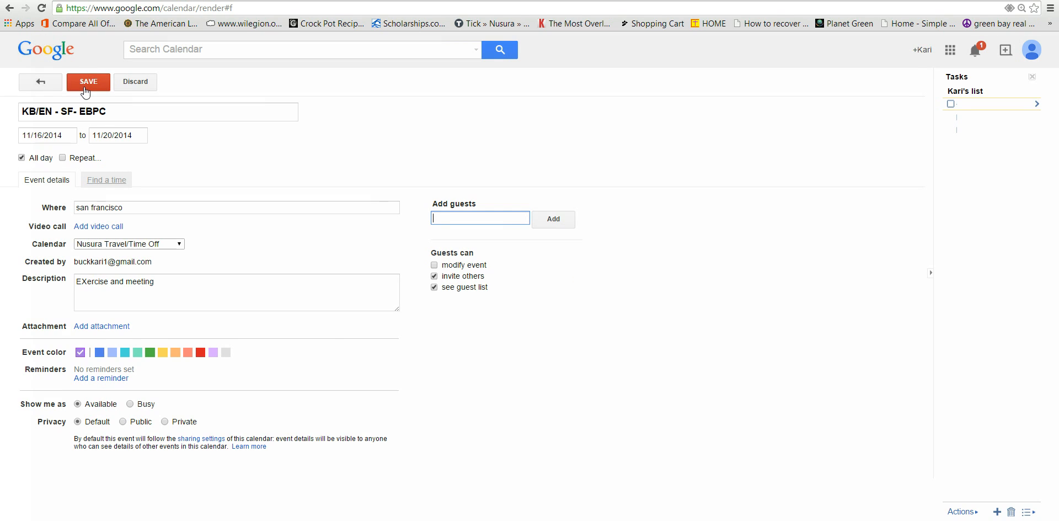
{"action": "left_click", "coordinate": [115, 354]}
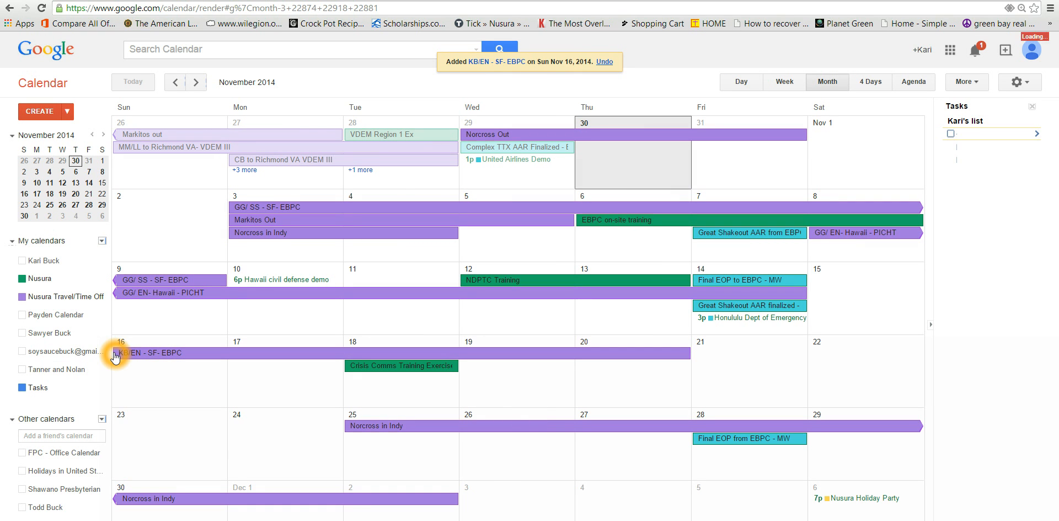
{"action": "left_click", "coordinate": [684, 356]}
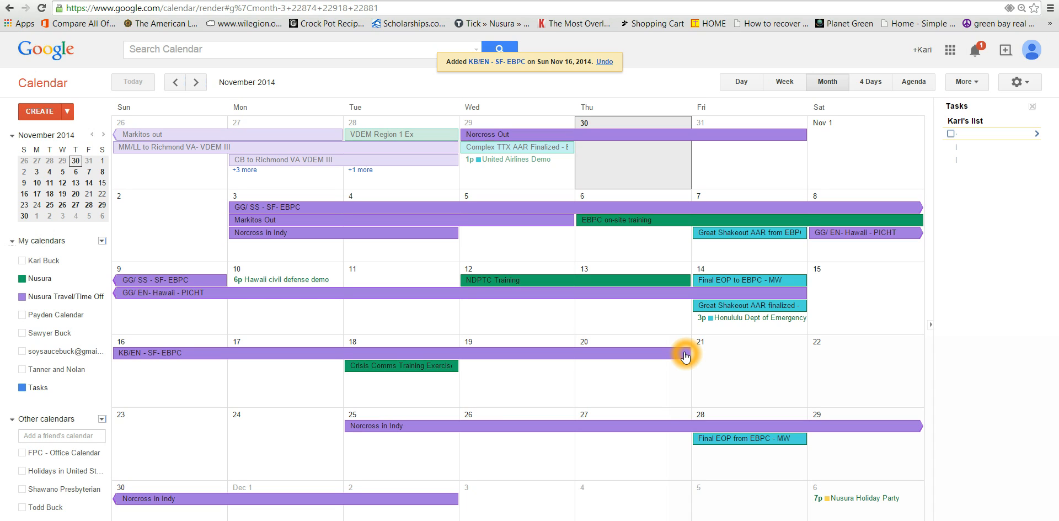
Start a new event "TEST" on Sunday, November 16, assign it to the Nusura calendar and open its full details
{"action": "left_click", "coordinate": [187, 372]}
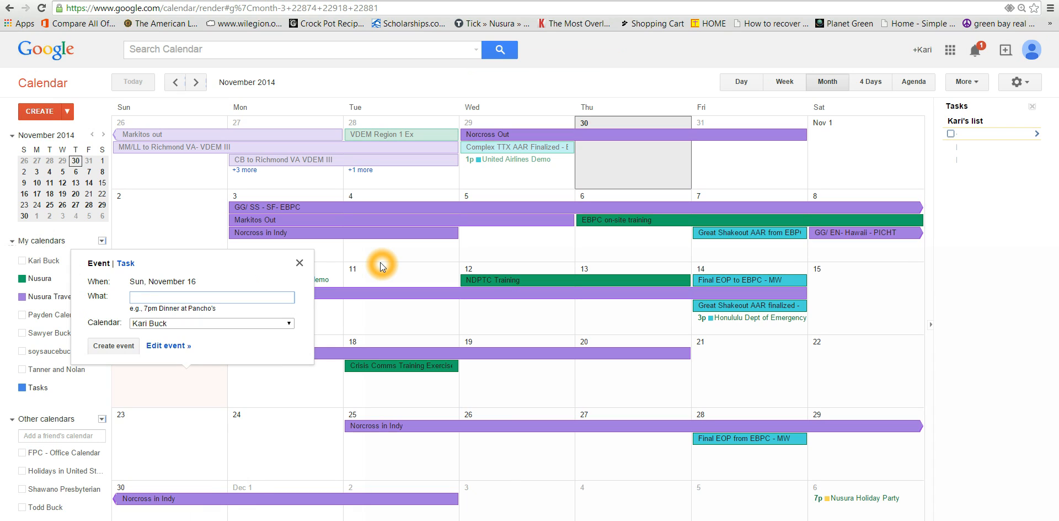
{"action": "type", "text": "TEST"}
{"action": "left_click", "coordinate": [279, 323]}
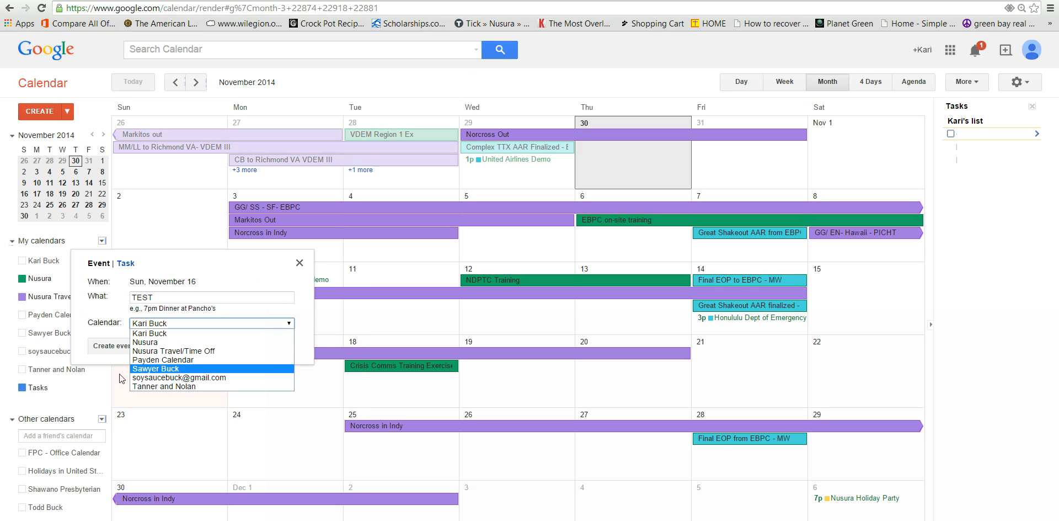
{"action": "left_click", "coordinate": [147, 341]}
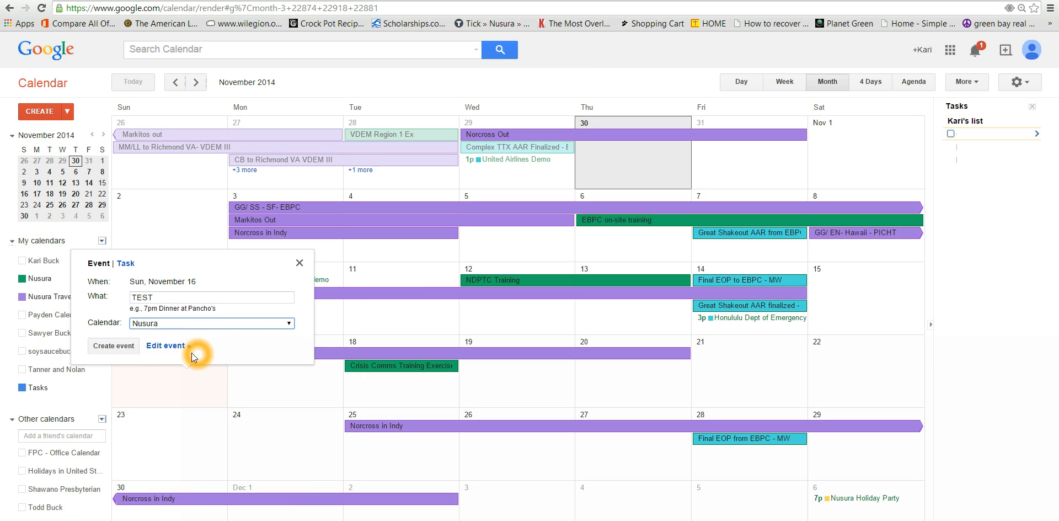
{"action": "left_click", "coordinate": [167, 346]}
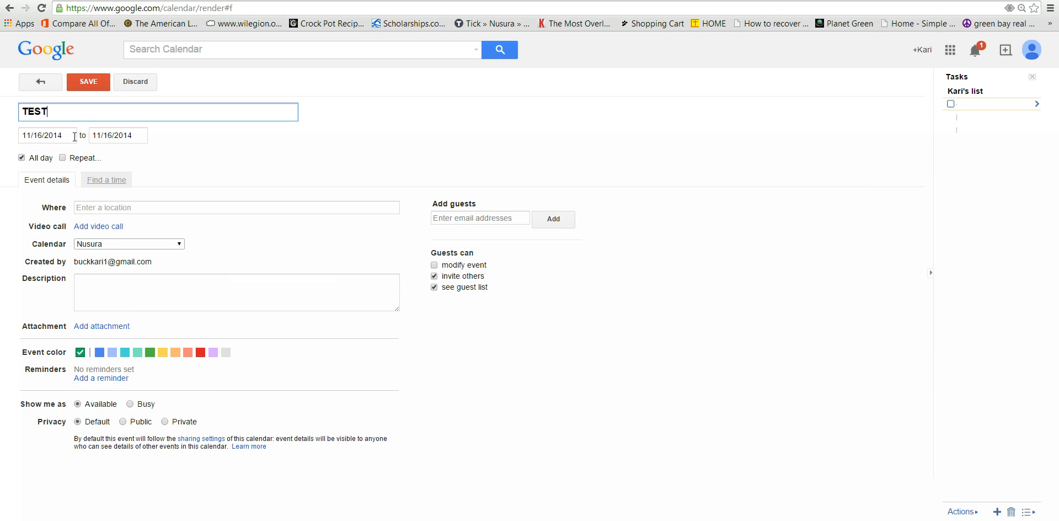
Extend the new event's title to "TEST - pay bills"
{"action": "type", "text": "- "}
{"action": "type", "text": "pye t"}
{"action": "key", "text": "BackSpace"}
{"action": "key", "text": "BackSpace"}
{"action": "key", "text": "BackSpace"}
{"action": "key", "text": "BackSpace"}
{"action": "type", "text": "y"}
{"action": "key", "text": "BackSpace"}
{"action": "type", "text": "ay bills"}
Try setting the event to repeat monthly by day of the week
{"action": "left_click", "coordinate": [64, 158]}
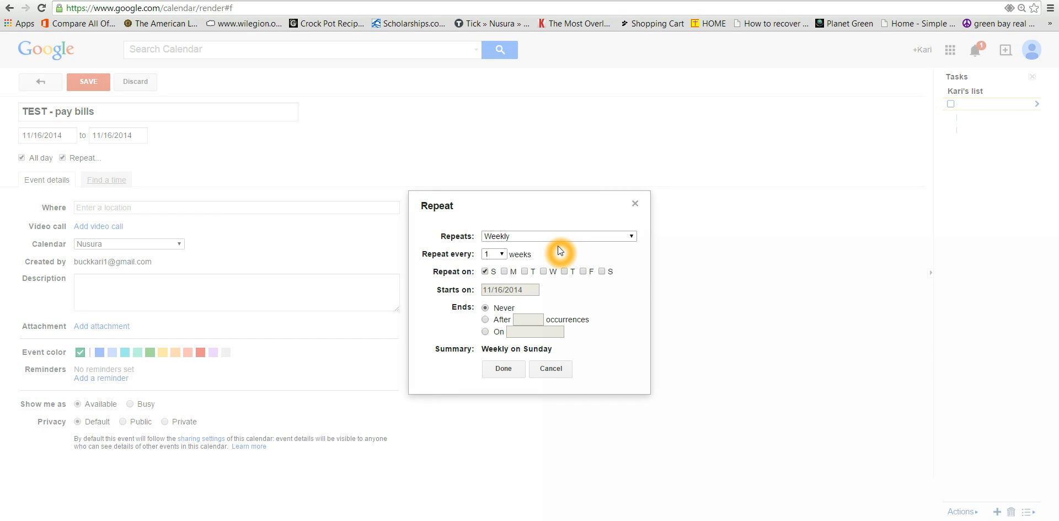
{"action": "left_click", "coordinate": [633, 237]}
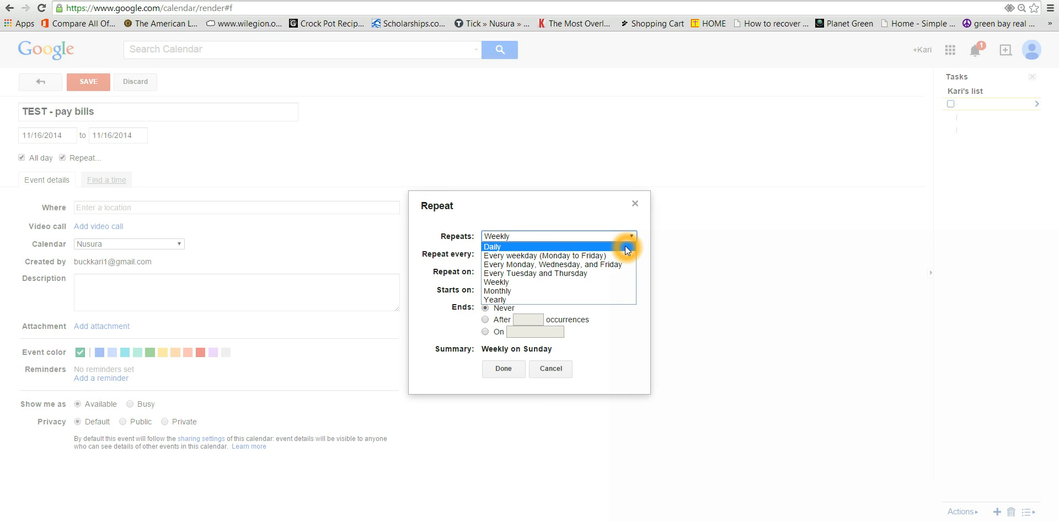
{"action": "left_click", "coordinate": [586, 293]}
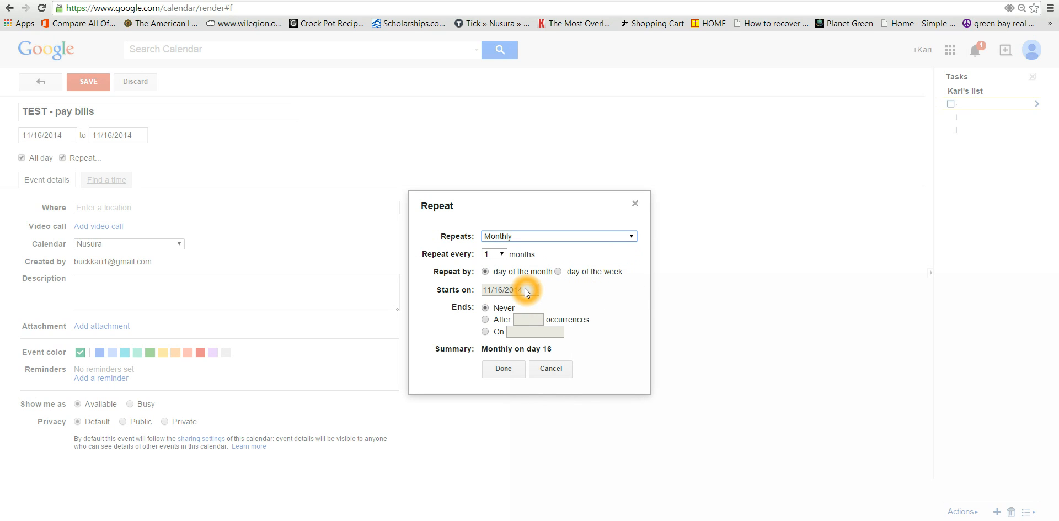
{"action": "left_click", "coordinate": [579, 273]}
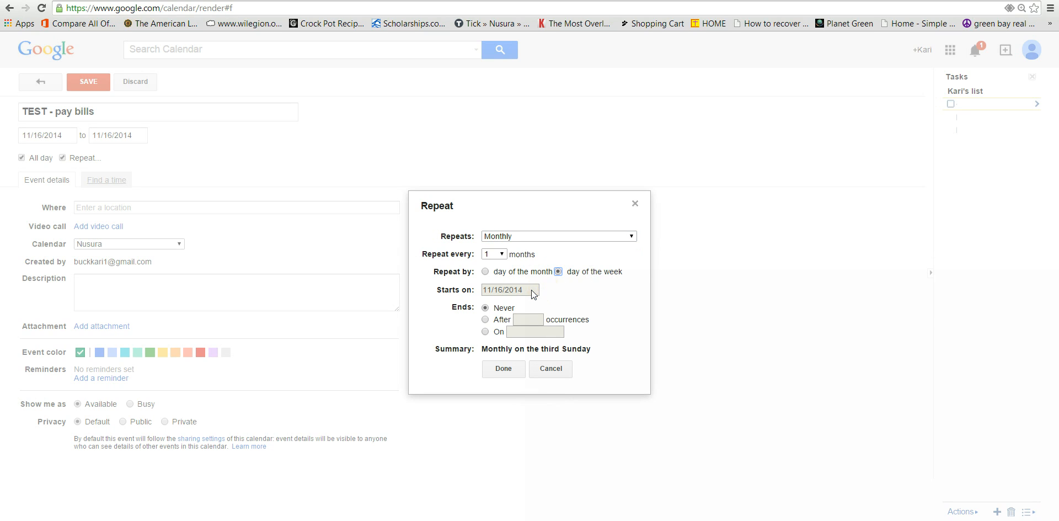
Try ending the monthly repetition on 12/31/2020, and cancel the repeat settings
{"action": "left_click", "coordinate": [485, 332]}
{"action": "left_click", "coordinate": [549, 331]}
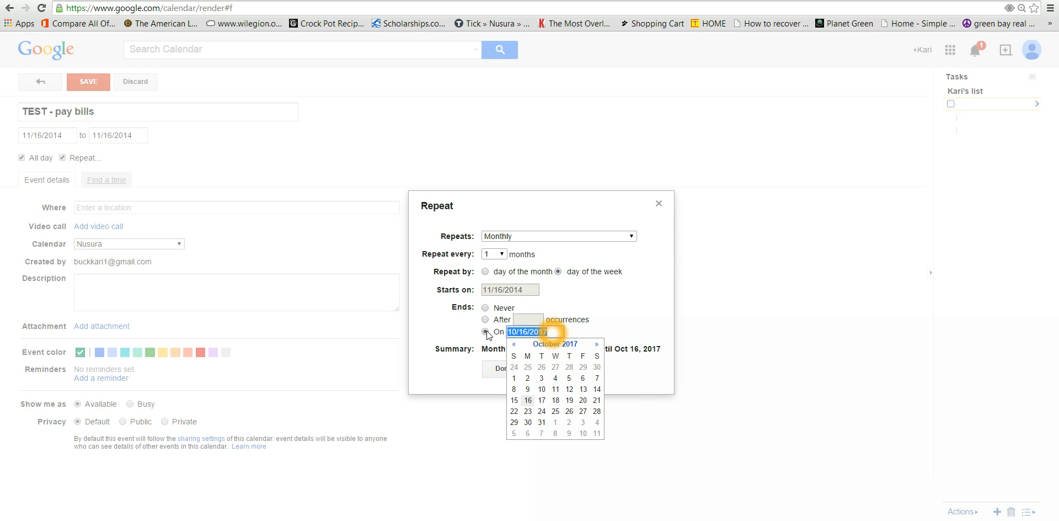
{"action": "type", "text": "12/31"}
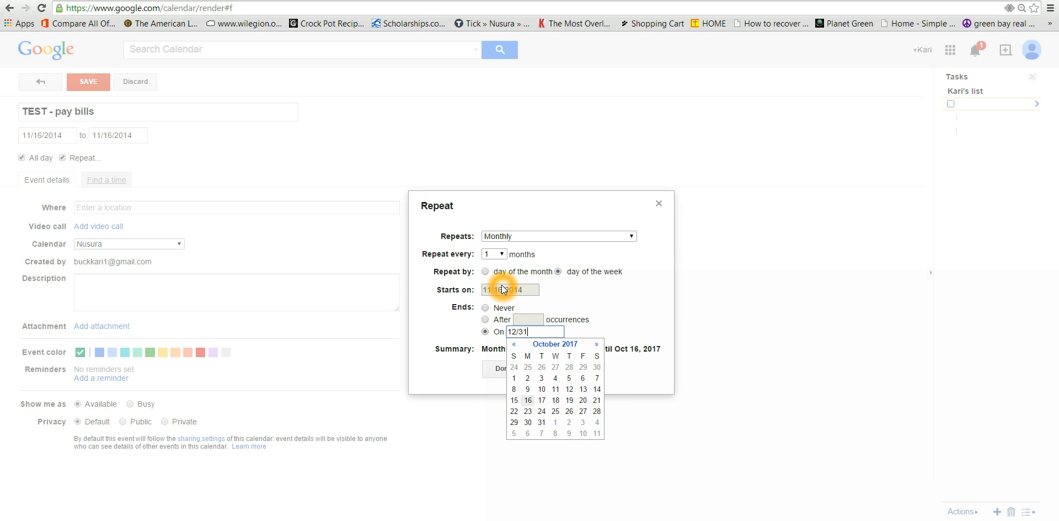
{"action": "type", "text": "/12020"}
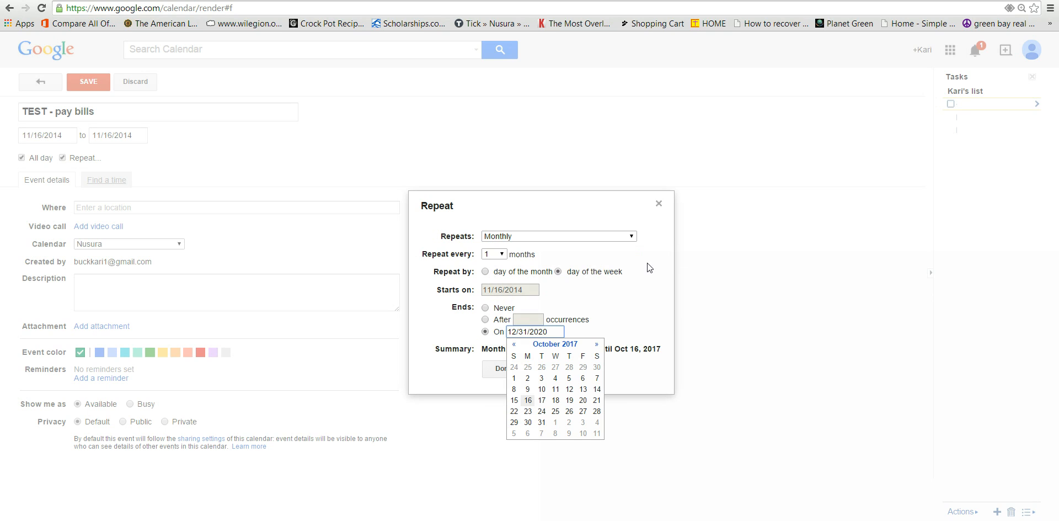
{"action": "left_click", "coordinate": [627, 310]}
{"action": "left_click", "coordinate": [633, 322]}
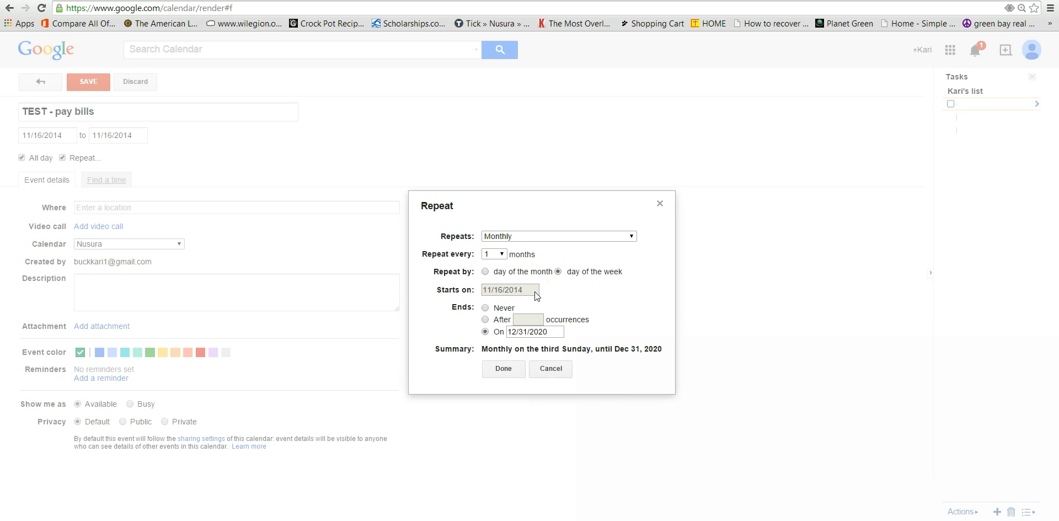
{"action": "left_click", "coordinate": [556, 356]}
{"action": "left_click", "coordinate": [517, 373]}
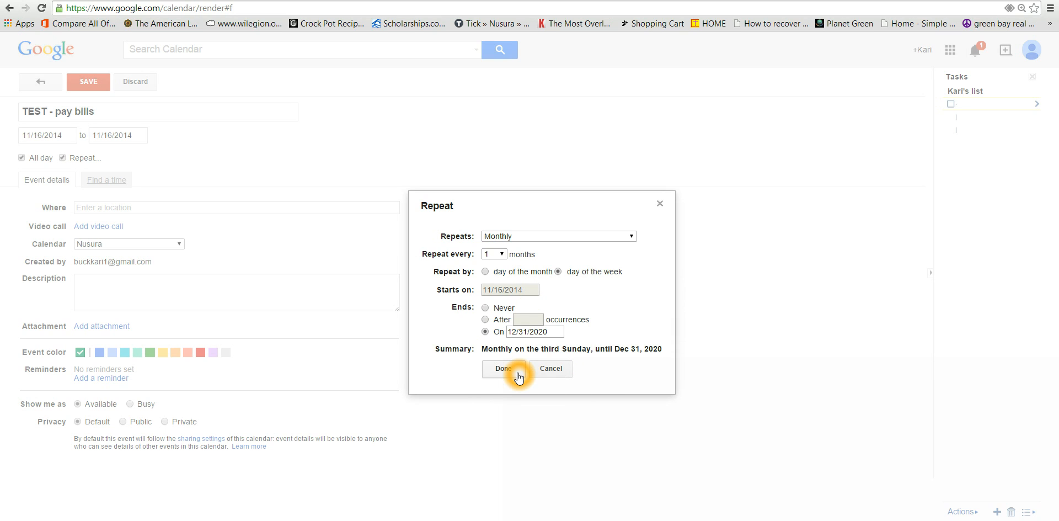
{"action": "left_click", "coordinate": [551, 368]}
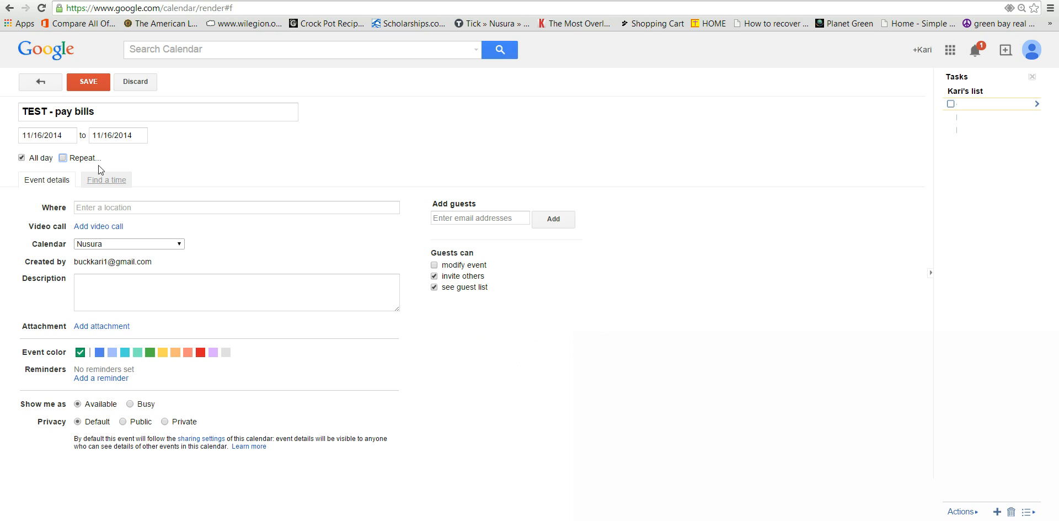
Turn the all-day event into a timed one and view its time zone options, leaving them without applying anything
{"action": "left_click", "coordinate": [64, 135]}
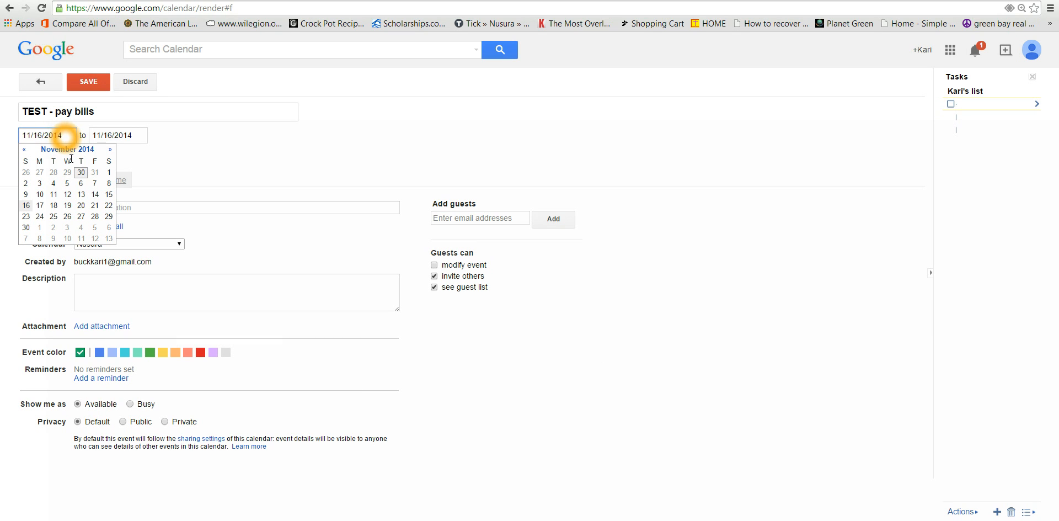
{"action": "left_click", "coordinate": [234, 149]}
{"action": "left_click", "coordinate": [47, 159]}
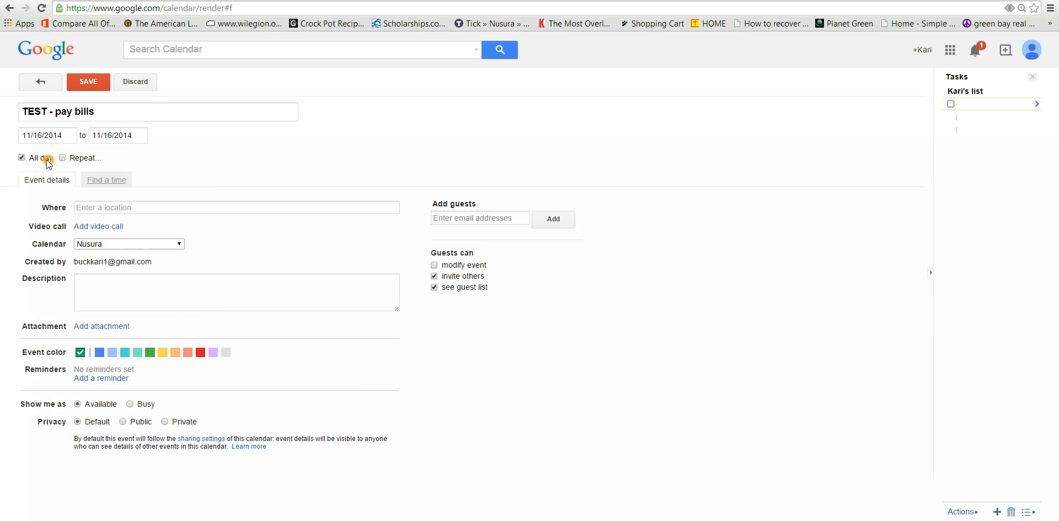
{"action": "left_click", "coordinate": [98, 134]}
{"action": "left_click", "coordinate": [149, 135]}
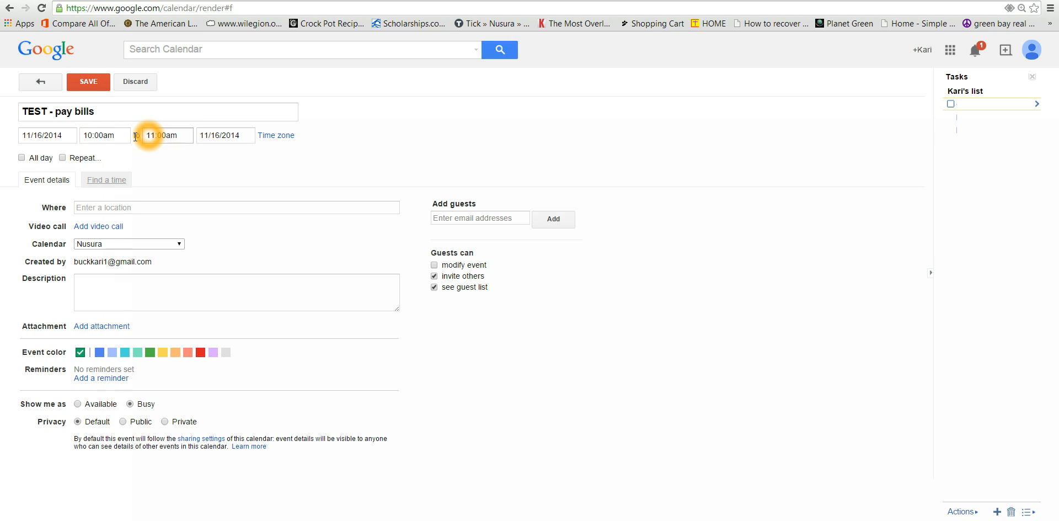
{"action": "left_click", "coordinate": [161, 134]}
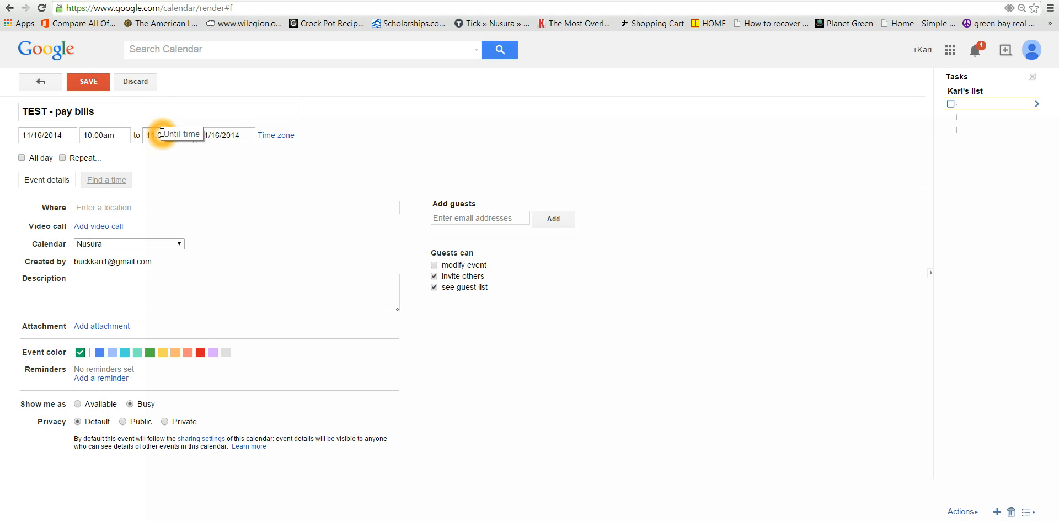
{"action": "left_click", "coordinate": [276, 137]}
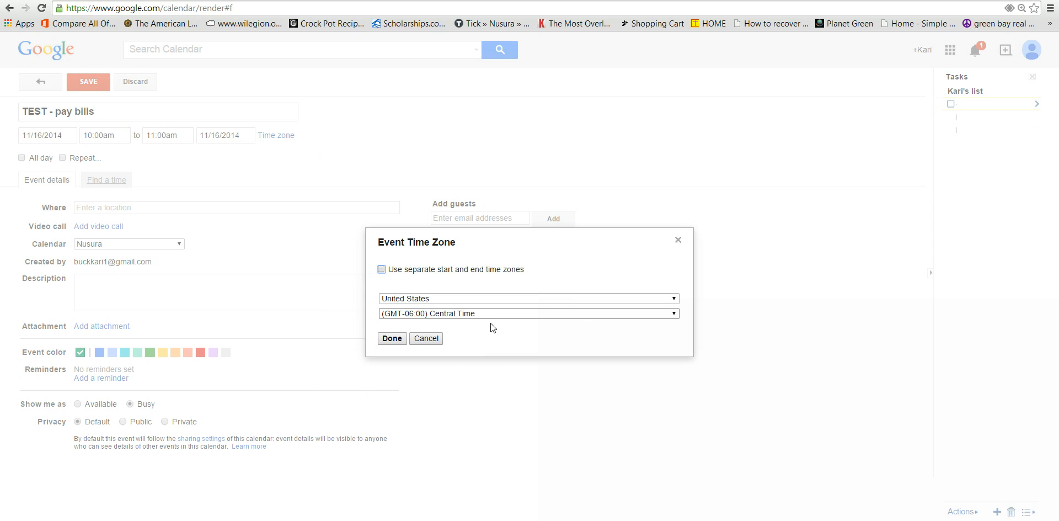
{"action": "left_click", "coordinate": [435, 344]}
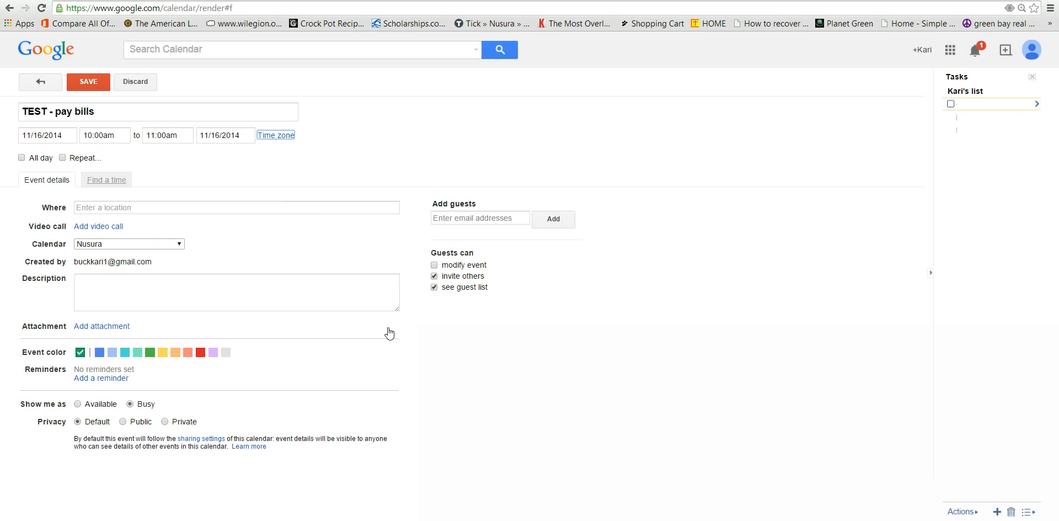
Back out of the event form, choose to continue editing instead of discarding, and save the event
{"action": "left_click", "coordinate": [52, 90]}
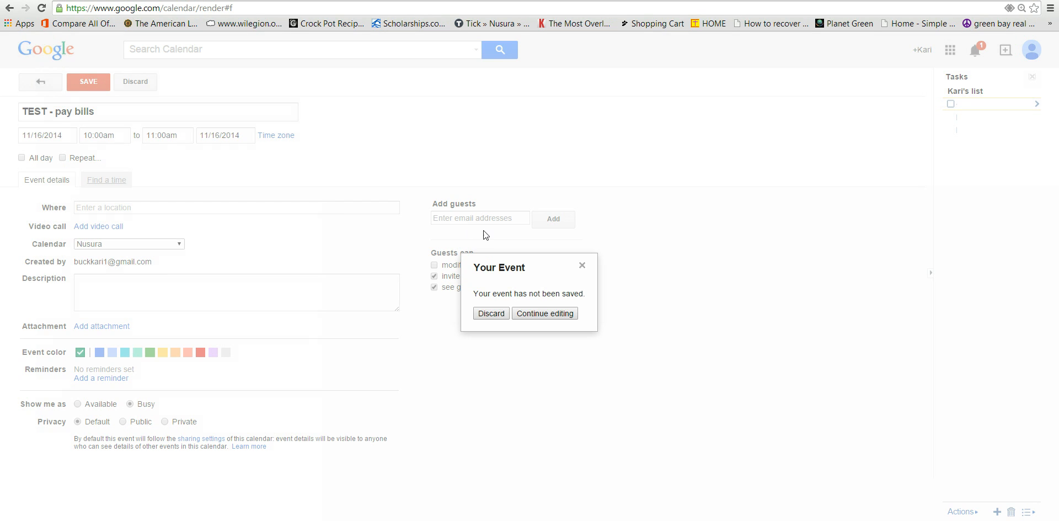
{"action": "left_click", "coordinate": [521, 317]}
{"action": "left_click", "coordinate": [87, 83]}
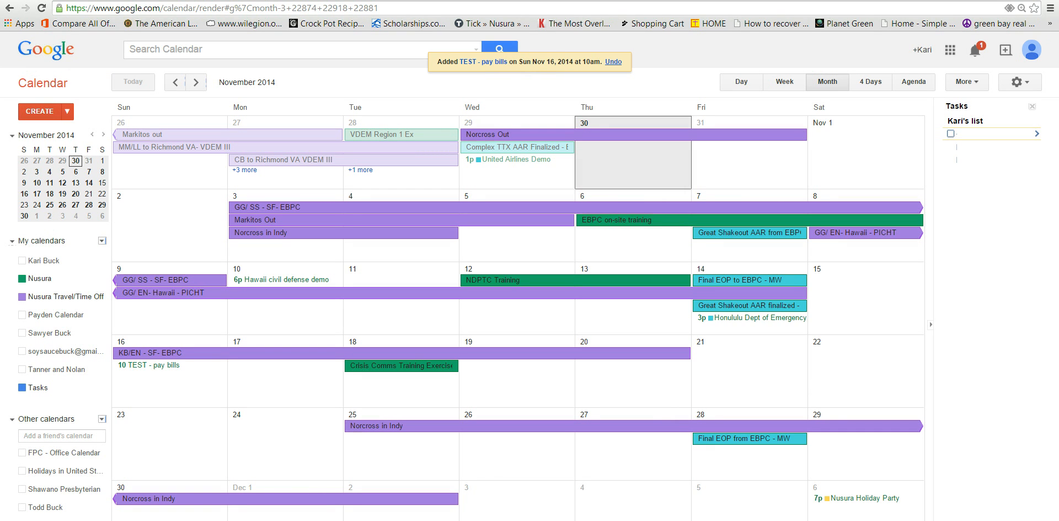
{"action": "left_click", "coordinate": [163, 369]}
Add the task "pay bills" as the first entry of the task list
{"action": "left_click", "coordinate": [1023, 185]}
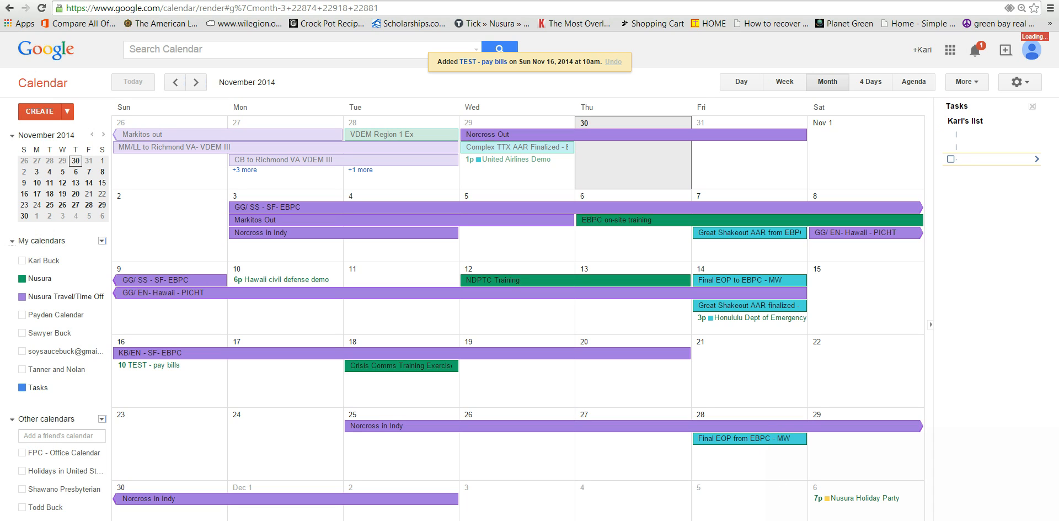
{"action": "left_click", "coordinate": [986, 515]}
{"action": "left_click", "coordinate": [35, 387]}
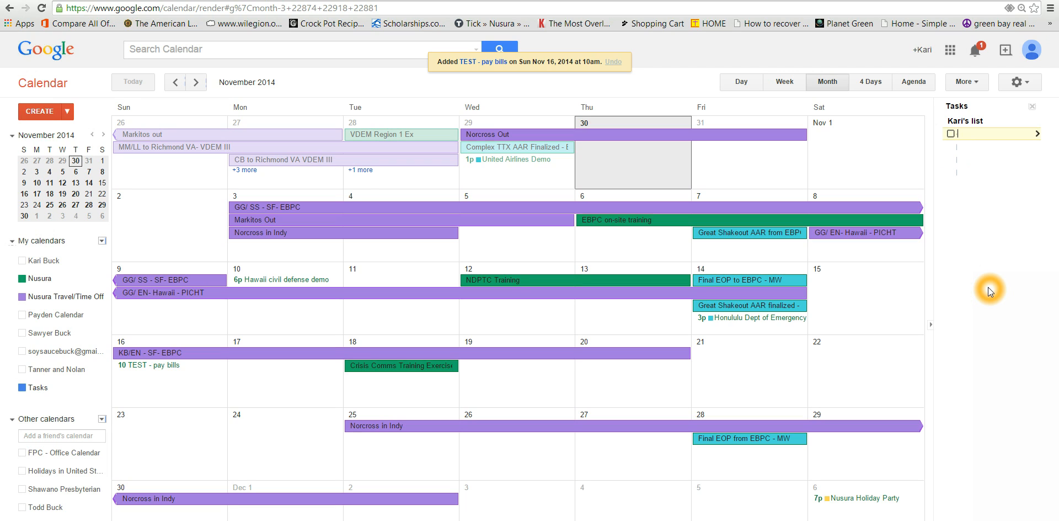
{"action": "type", "text": "pay bill"}
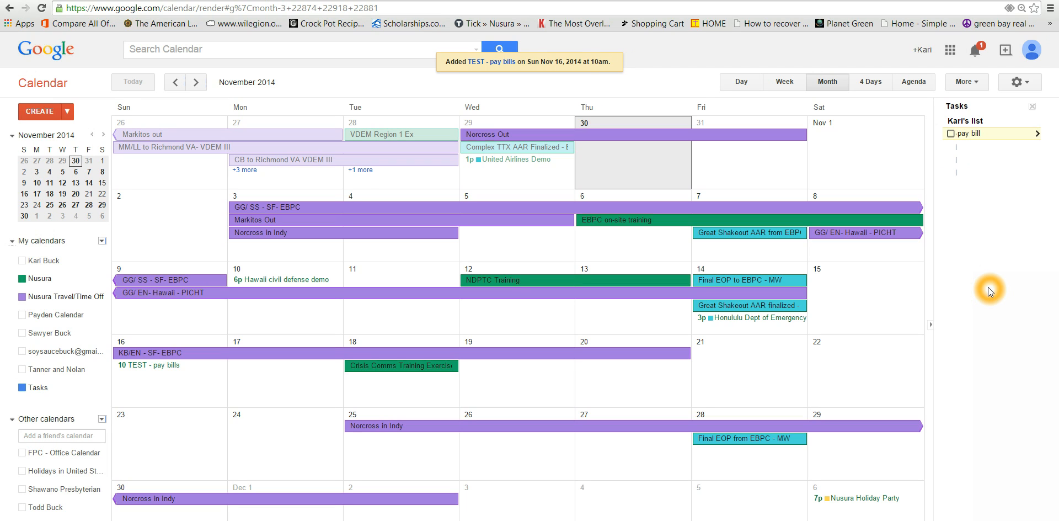
{"action": "type", "text": "s"}
Add two more tasks below it, a reminder to call a contact and one titled "reconcile"
{"action": "left_click", "coordinate": [998, 163]}
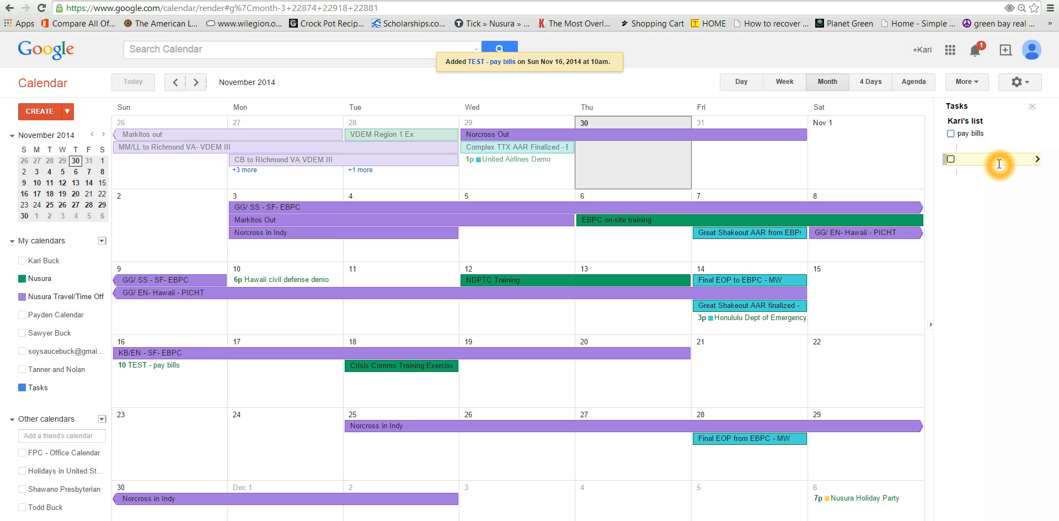
{"action": "type", "text": "call patty"}
{"action": "left_click", "coordinate": [991, 172]}
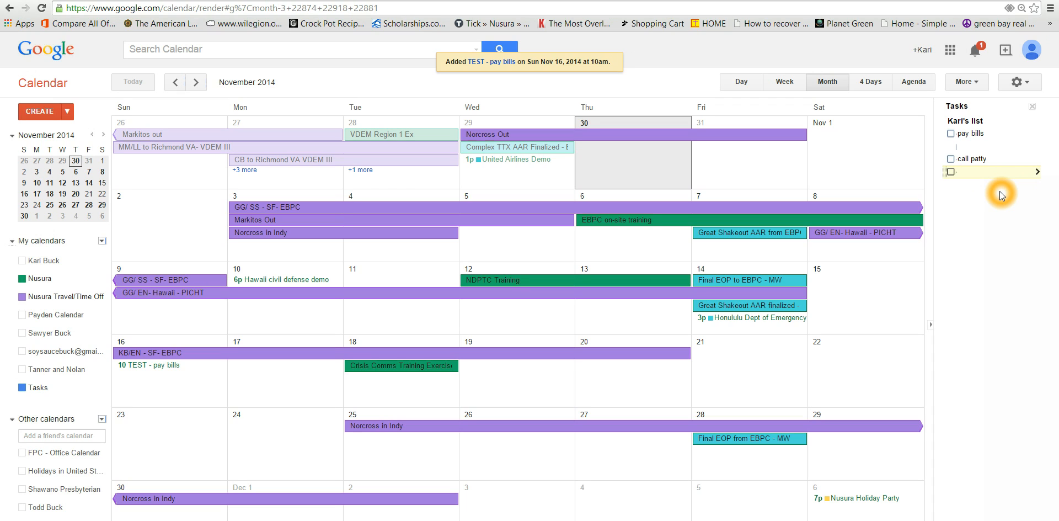
{"action": "type", "text": "reconcile"}
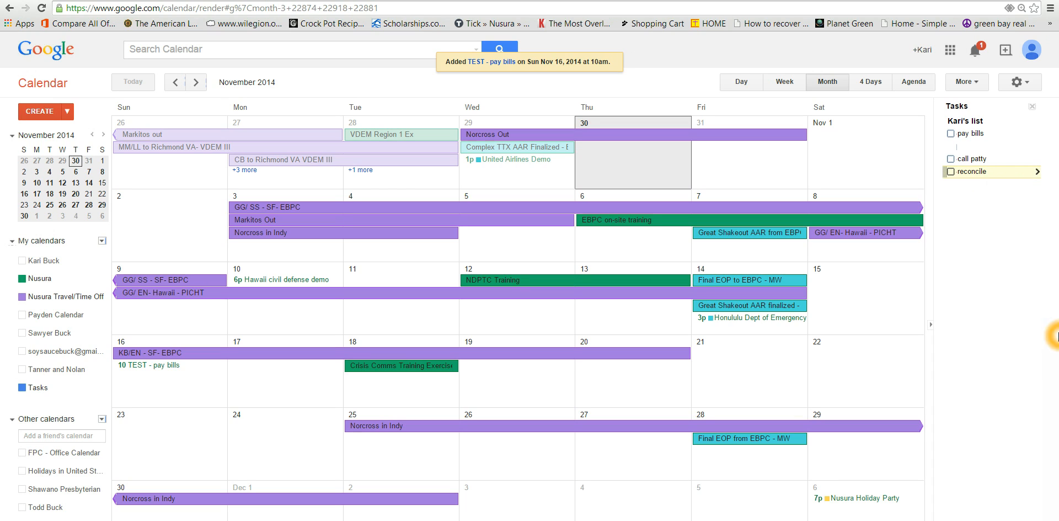
{"action": "left_click", "coordinate": [993, 319]}
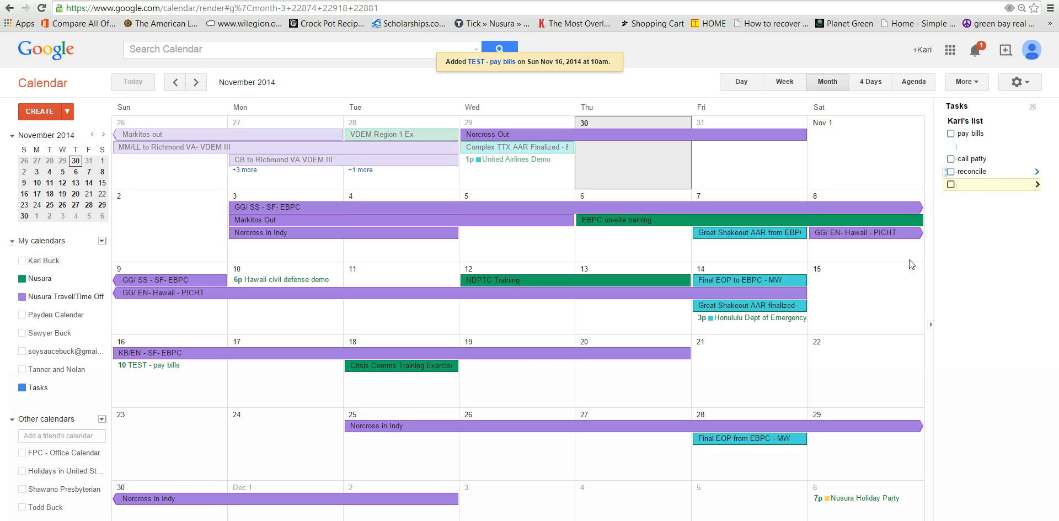
Mark the "pay bills", call reminder and "reconcile" tasks in the task list as completed
{"action": "left_click", "coordinate": [952, 134]}
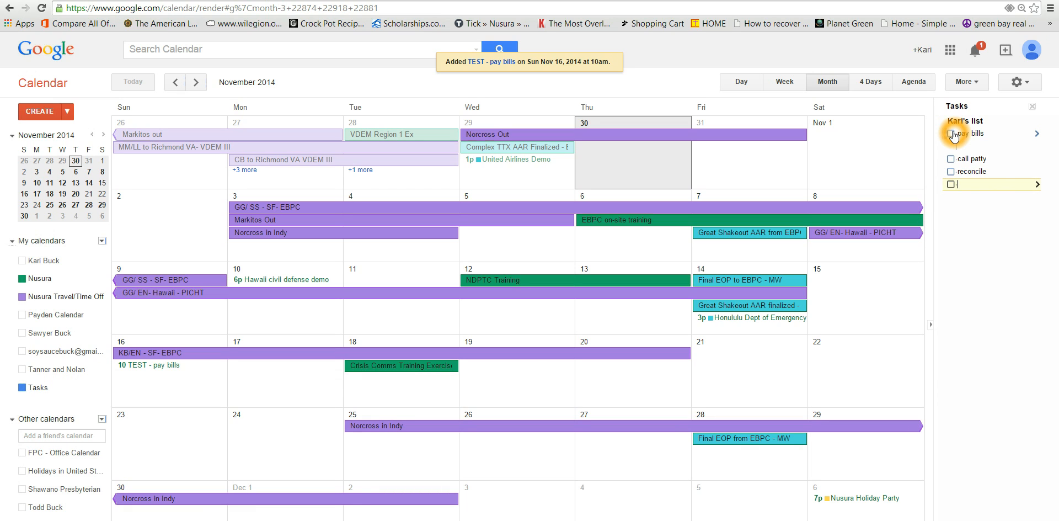
{"action": "left_click", "coordinate": [949, 167]}
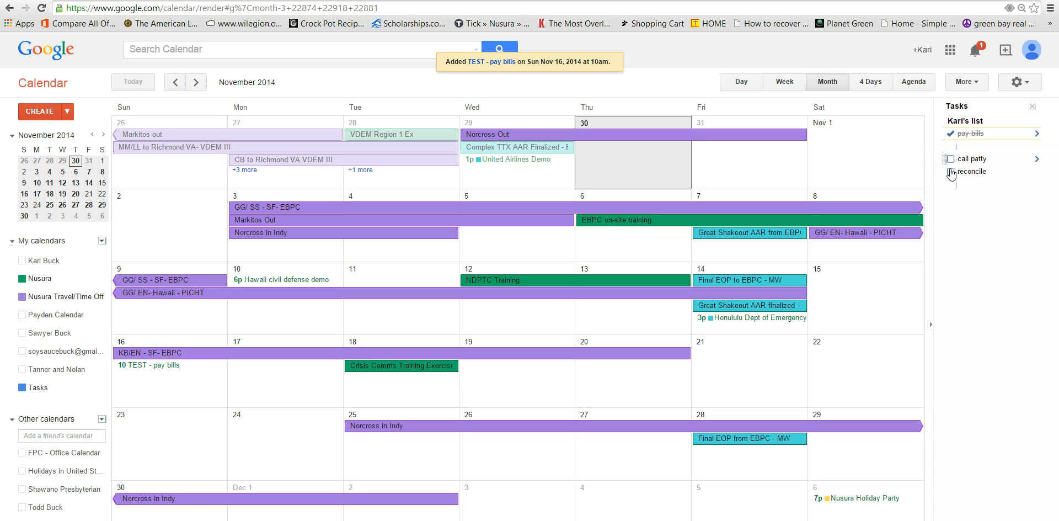
{"action": "left_click", "coordinate": [951, 171]}
{"action": "left_click", "coordinate": [951, 160]}
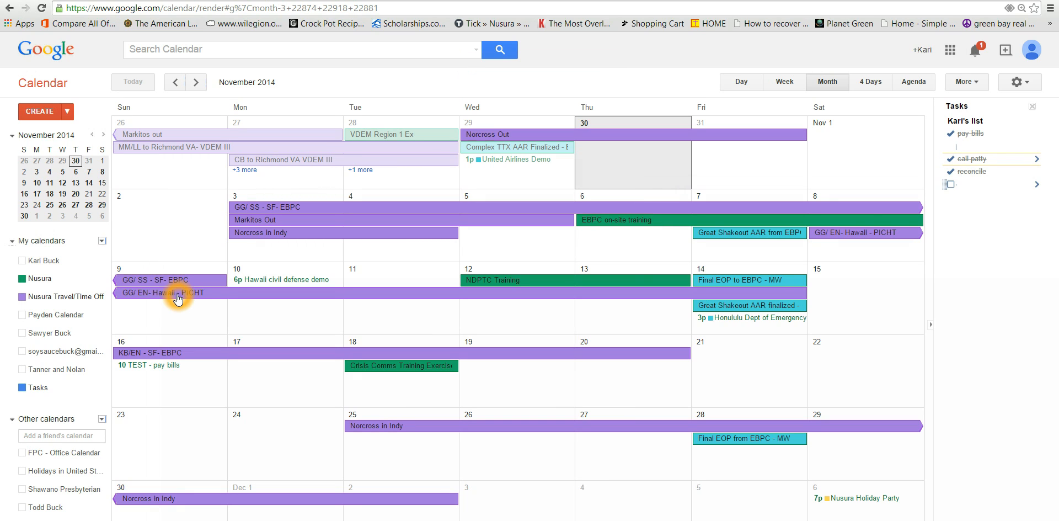
Open the help on syncing the calendar with a mobile device and examine its Android and mobile device topics
{"action": "left_click", "coordinate": [1034, 89]}
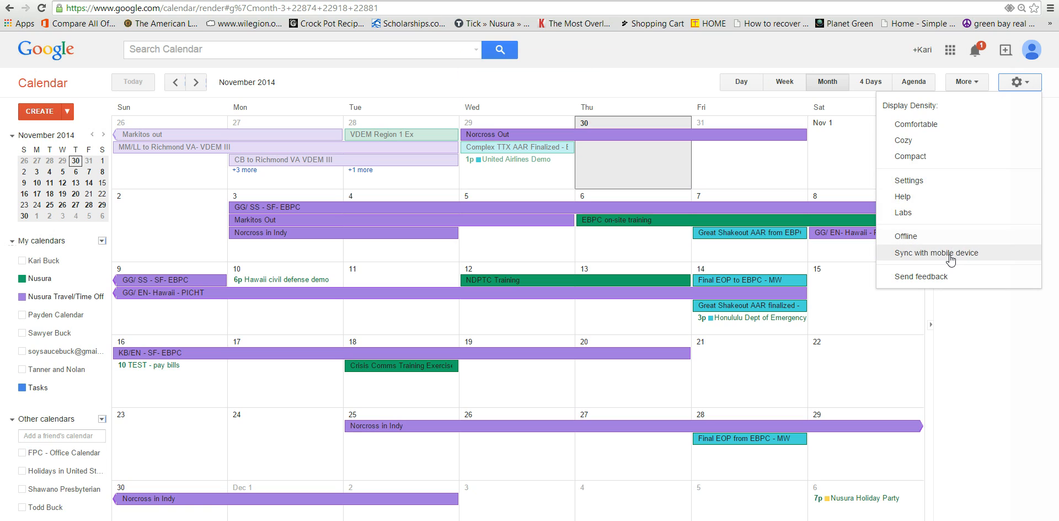
{"action": "left_click", "coordinate": [948, 253]}
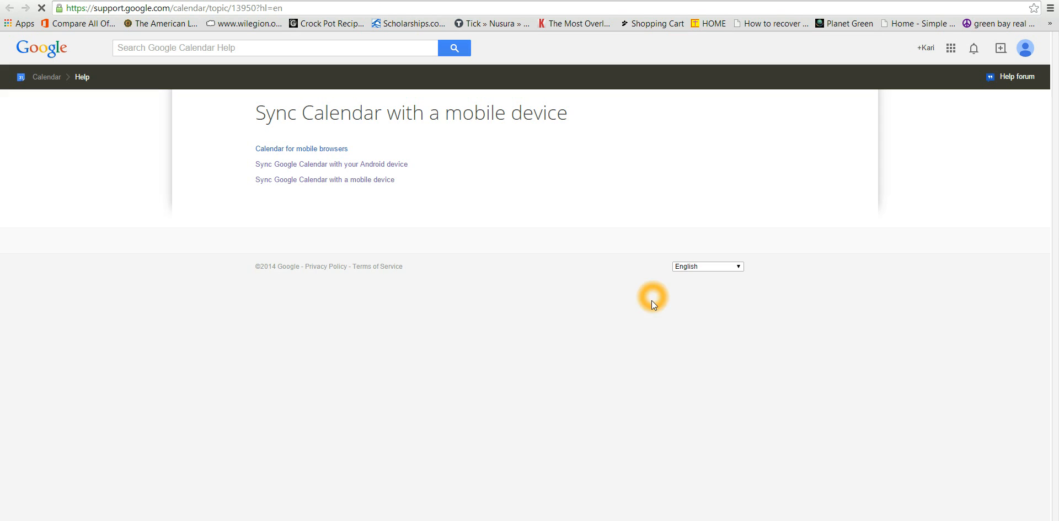
{"action": "left_click", "coordinate": [329, 178]}
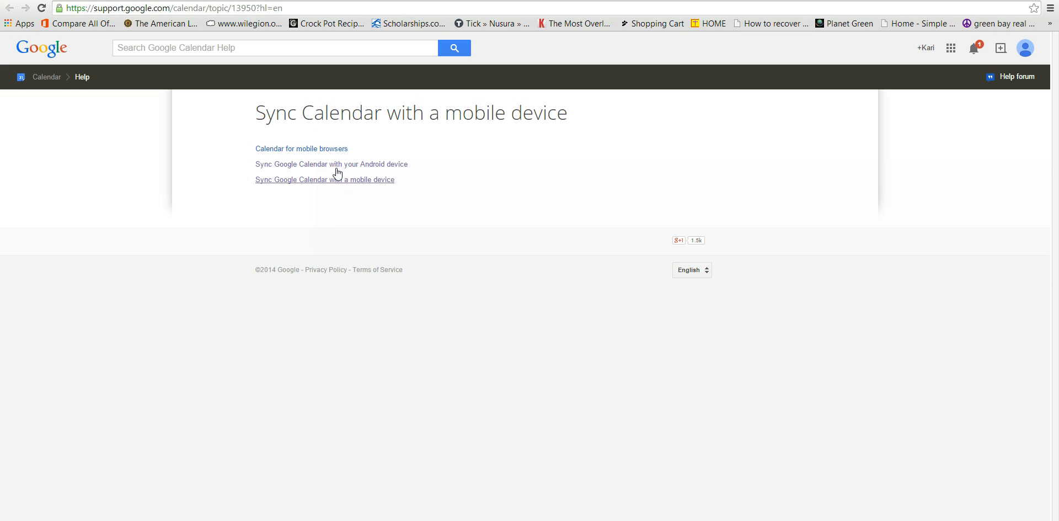
{"action": "left_click", "coordinate": [342, 165]}
{"action": "left_click", "coordinate": [343, 180]}
Return from the help page to the calendar and display it by month
{"action": "left_click", "coordinate": [47, 76]}
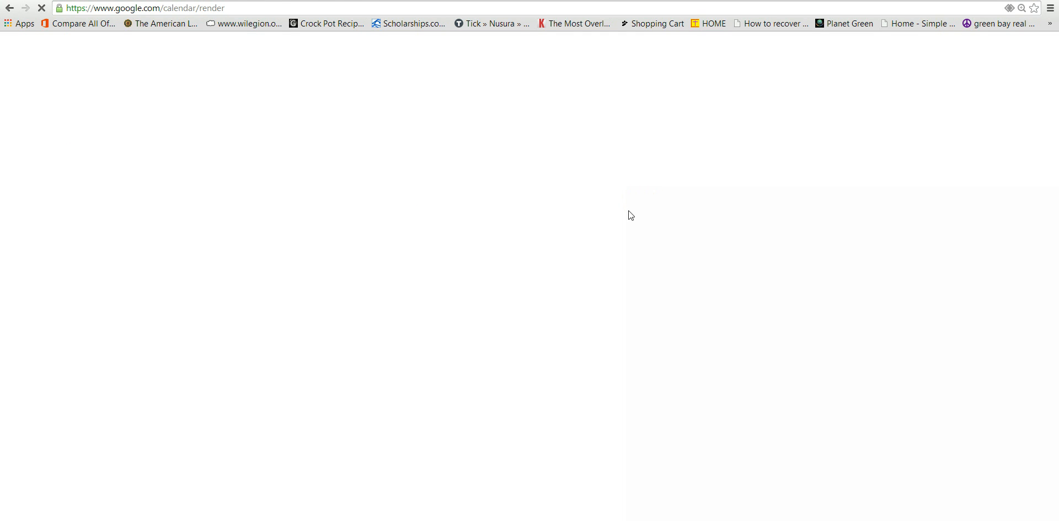
{"action": "left_click", "coordinate": [647, 219]}
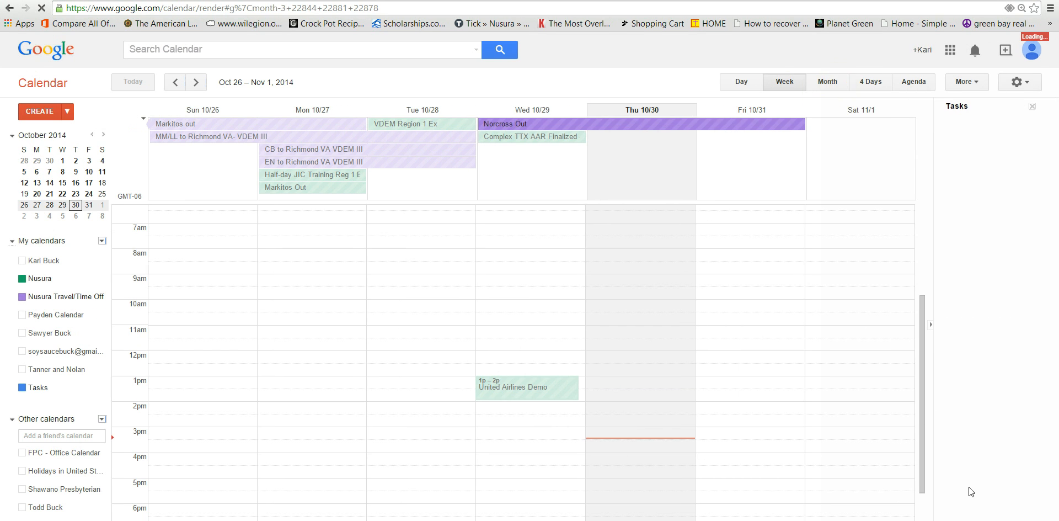
{"action": "left_click", "coordinate": [830, 82]}
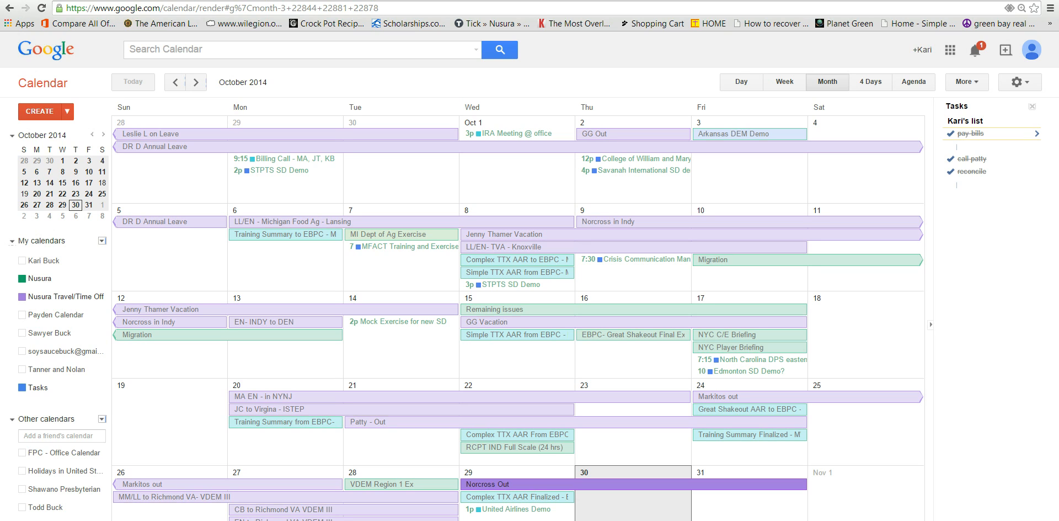
{"action": "left_click", "coordinate": [963, 518]}
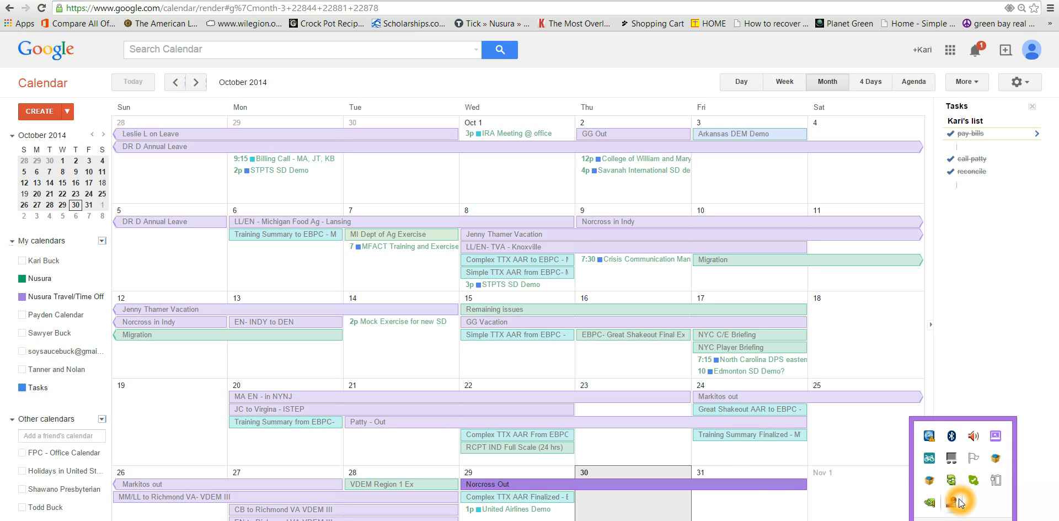